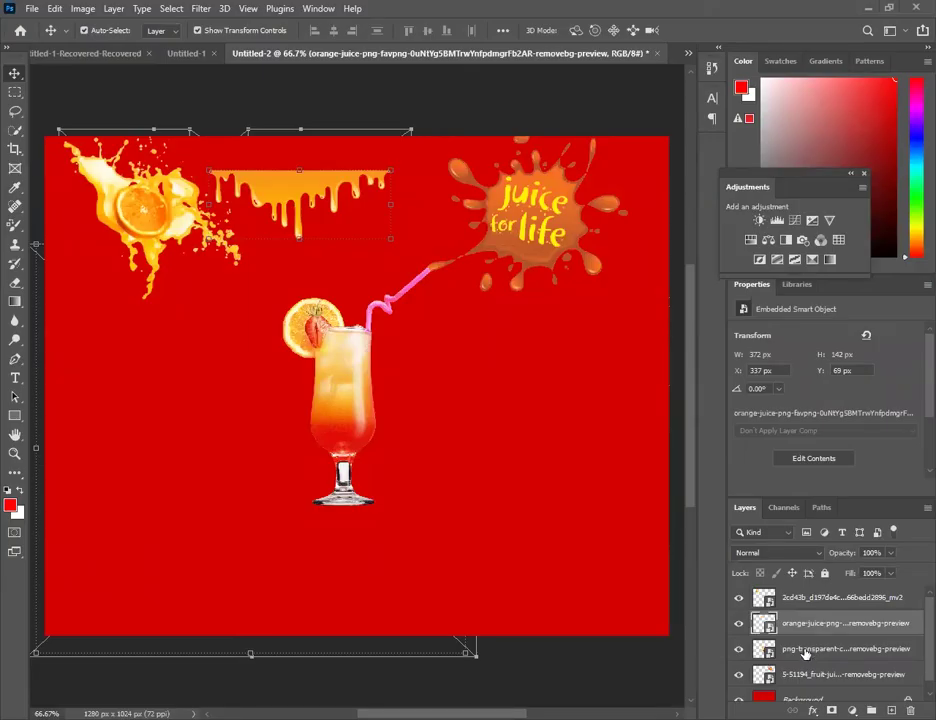
# Step: Move the cocktail glass down so its base sits near the bottom edge, at X 477, Y 484
pyautogui.click(806, 650)
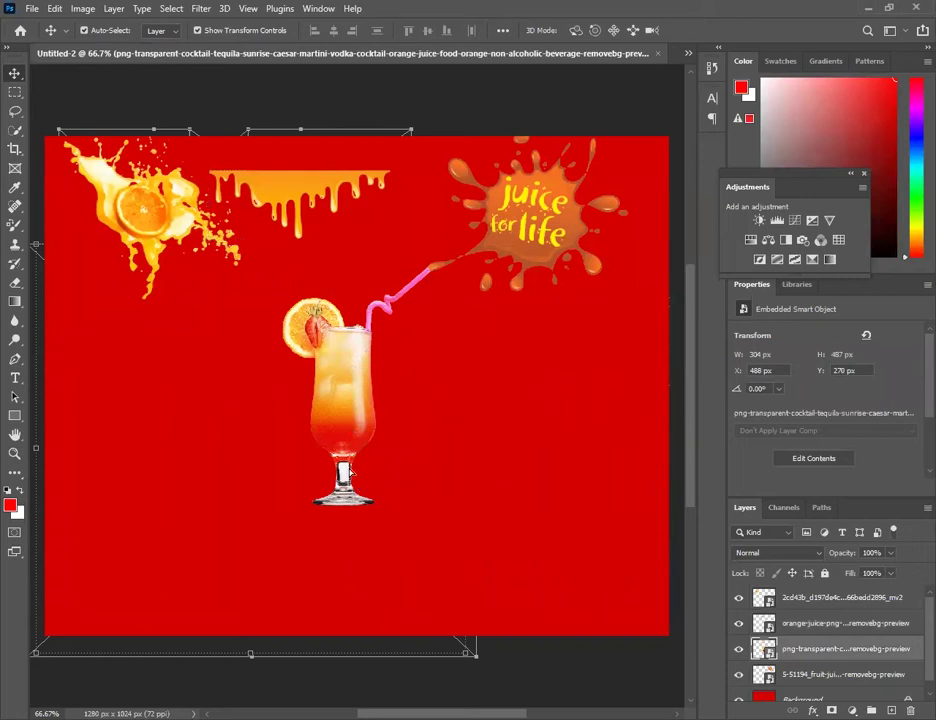
pyautogui.moveTo(369, 425); pyautogui.dragTo(364, 530)
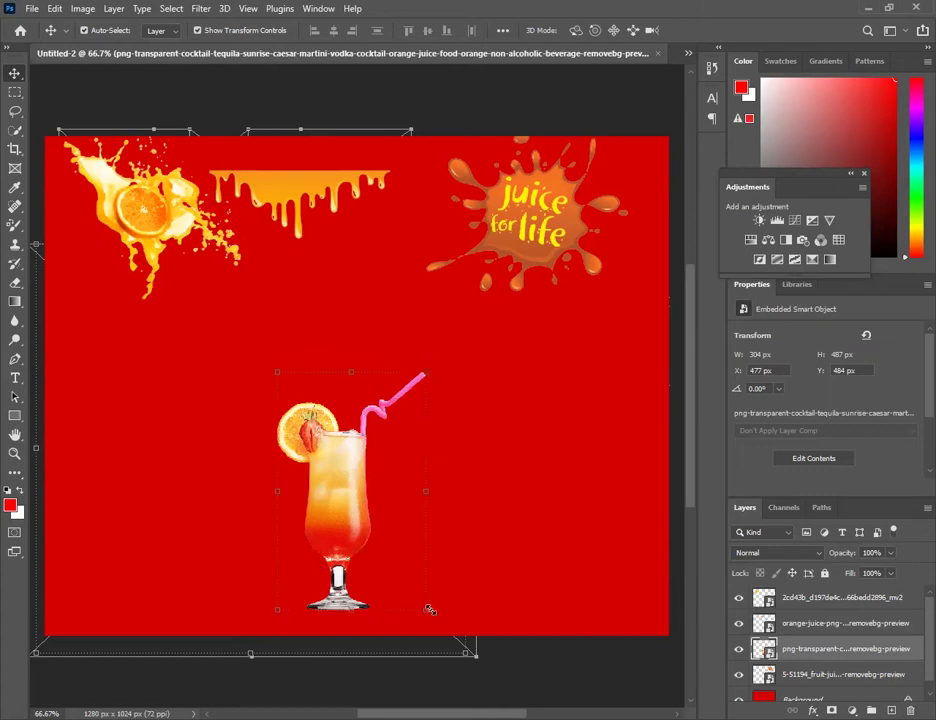
# Step: Scale the cocktail glass down to 89.17% and shift it slightly right of centre
pyautogui.hotkey('ctrl', 't')
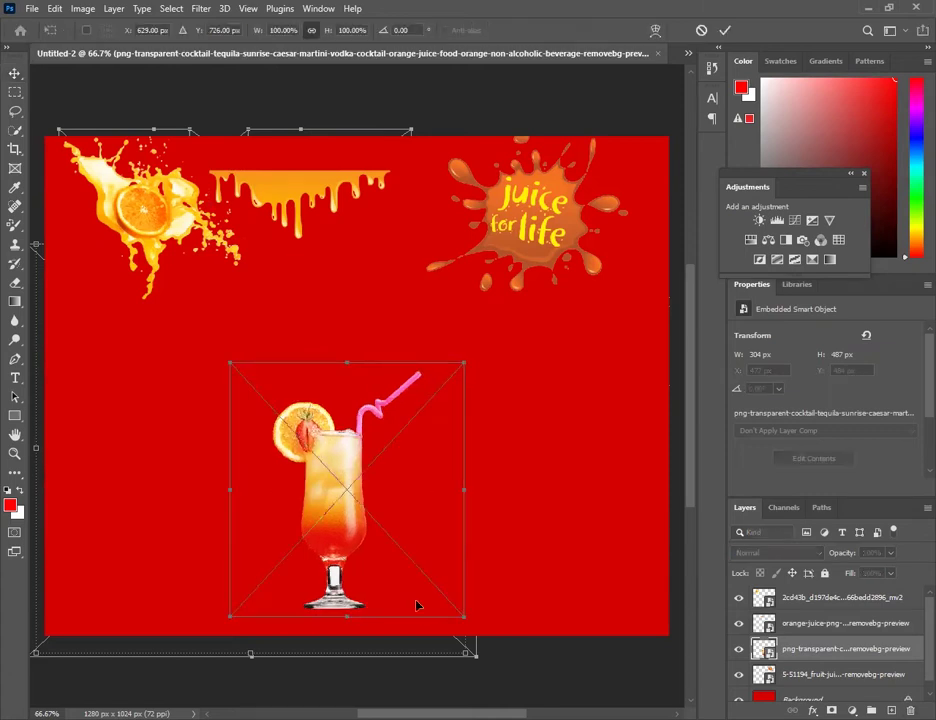
pyautogui.moveTo(416, 606); pyautogui.dragTo(405, 596)
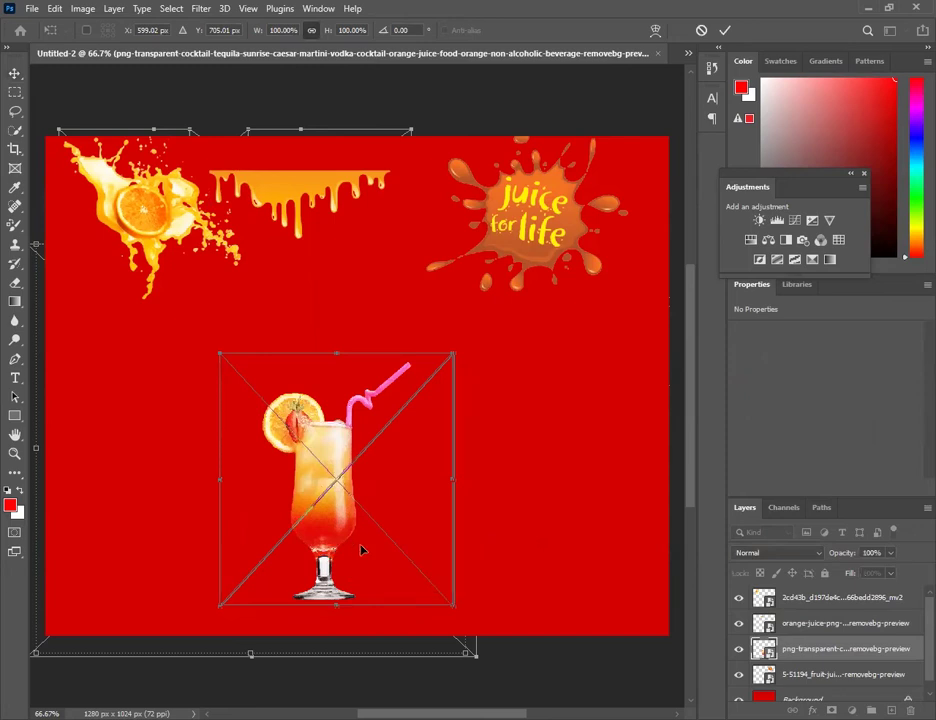
pyautogui.moveTo(454, 353); pyautogui.dragTo(429, 379)
pyautogui.moveTo(383, 482)
pyautogui.mouseDown()
pyautogui.moveTo(432, 480)
pyautogui.moveTo(415, 503)
pyautogui.mouseUp()
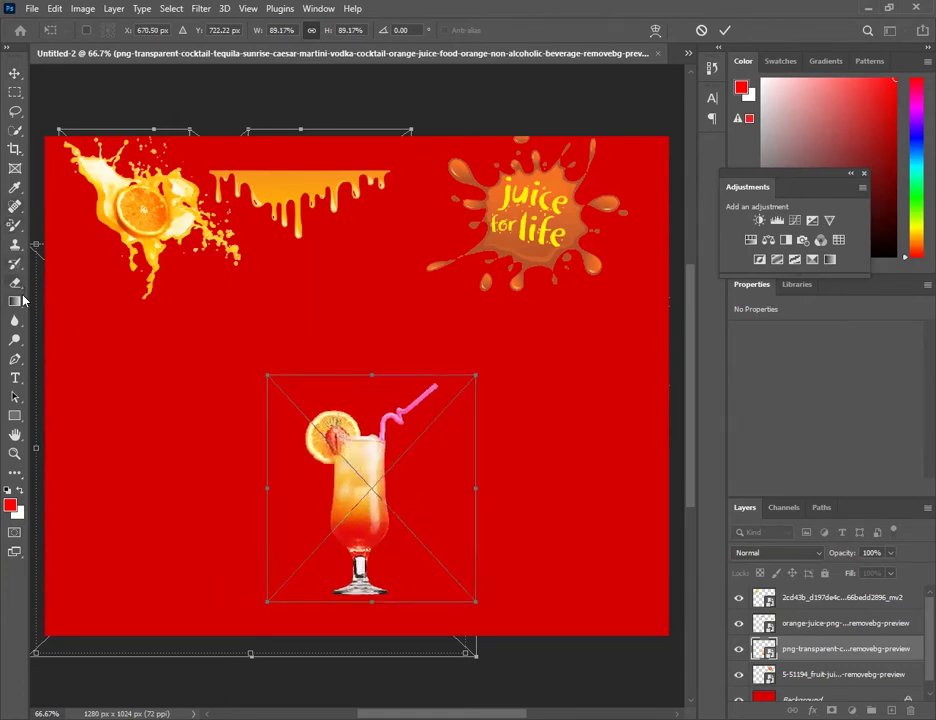
# Step: Apply the glass resize and switch from the Dodge tool to the Burn tool
pyautogui.click(18, 341)
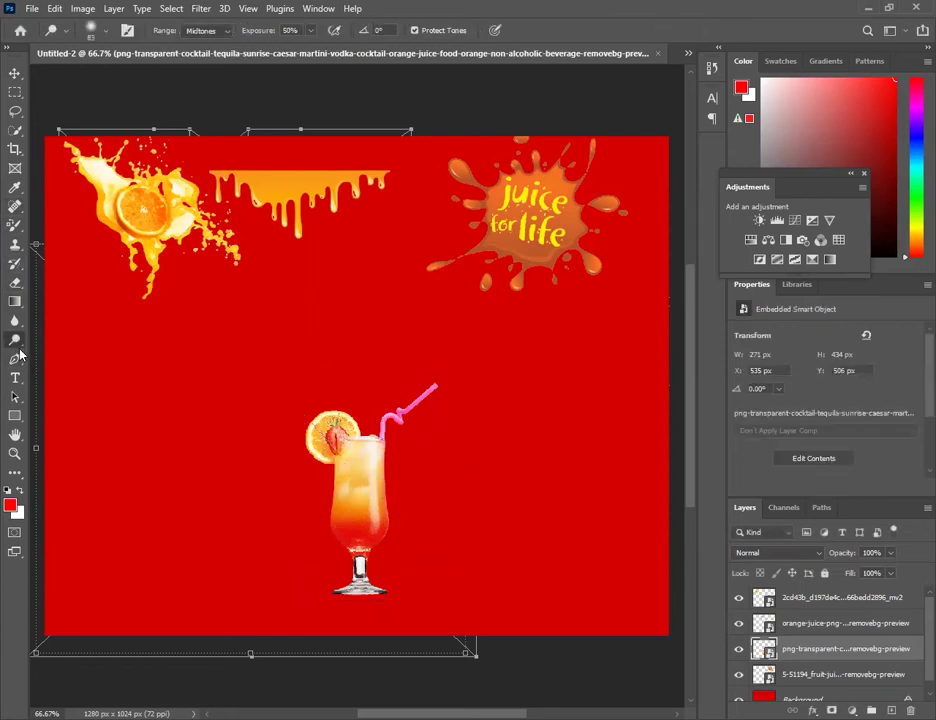
pyautogui.rightClick(19, 346)
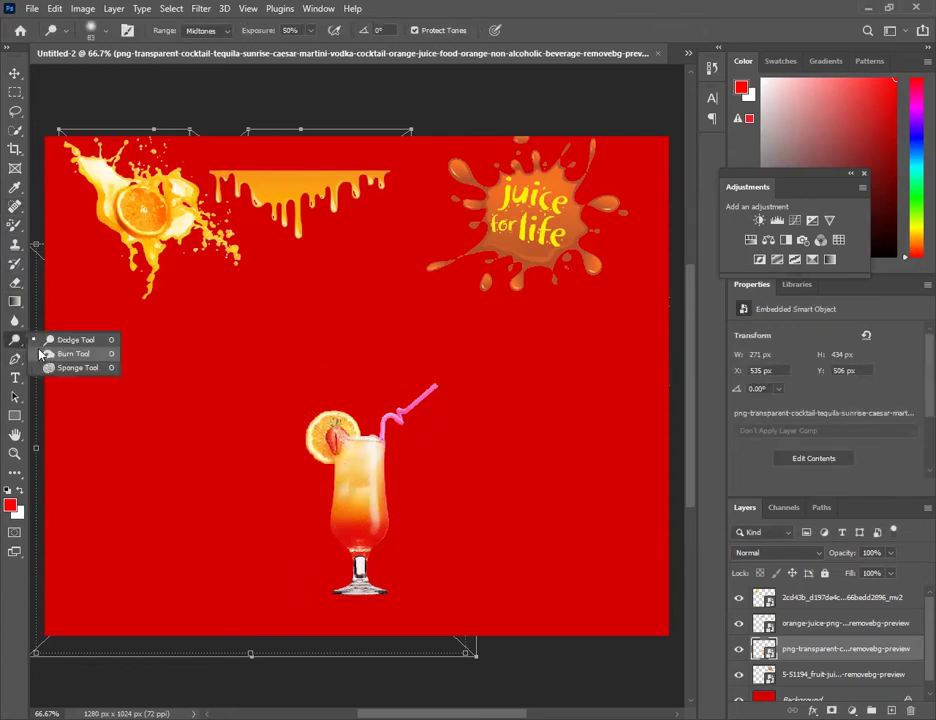
pyautogui.click(42, 354)
# Step: Rasterize the cocktail glass smart object into a plain pixel layer
pyautogui.click(493, 243)
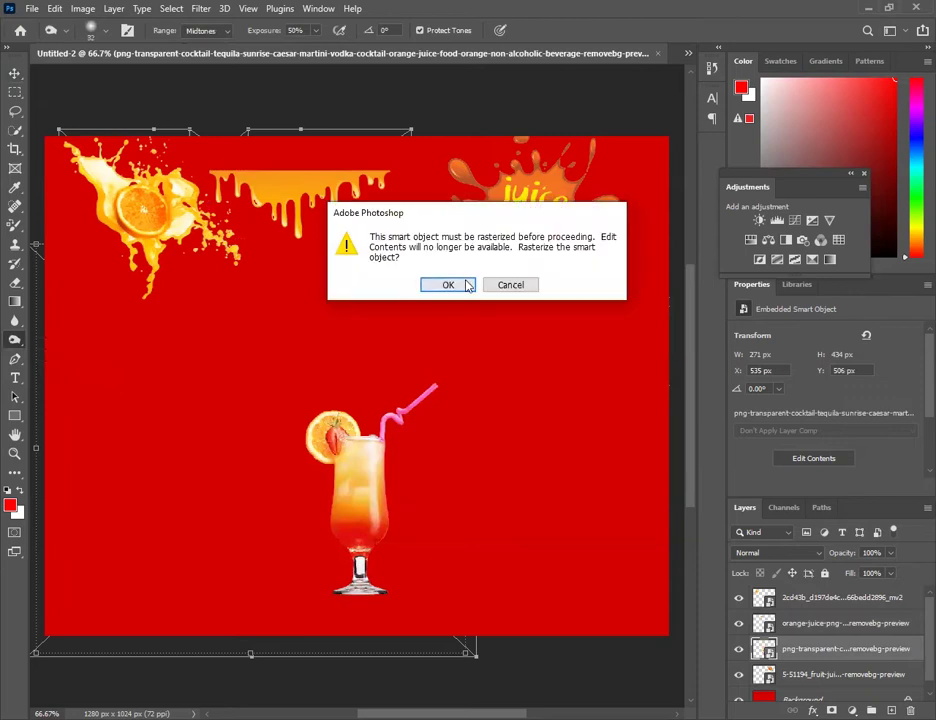
pyautogui.click(445, 284)
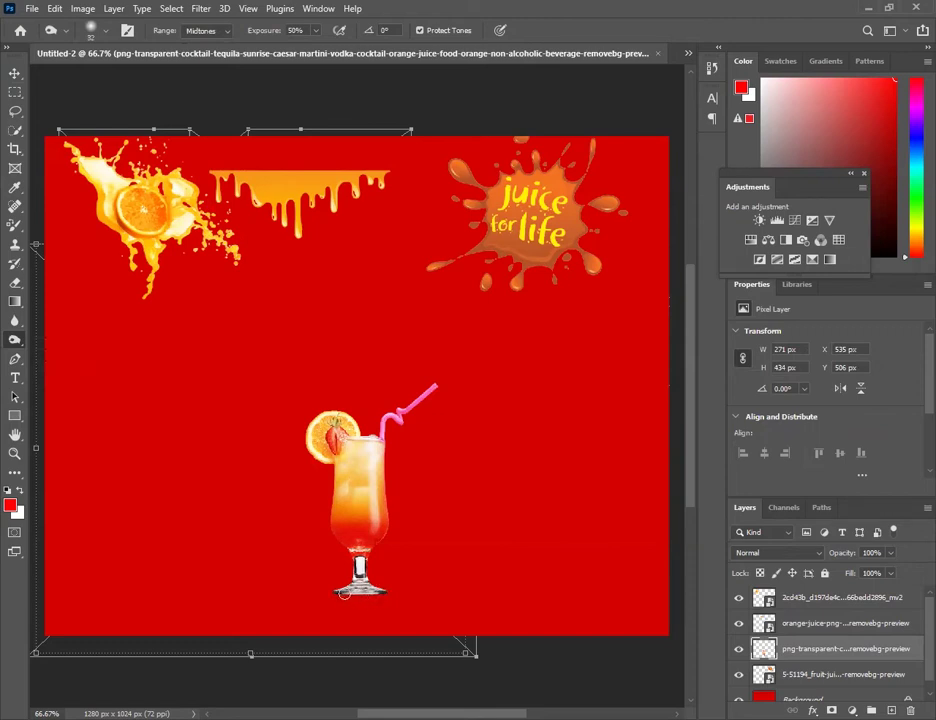
pyautogui.scroll(-1, 865, 678)
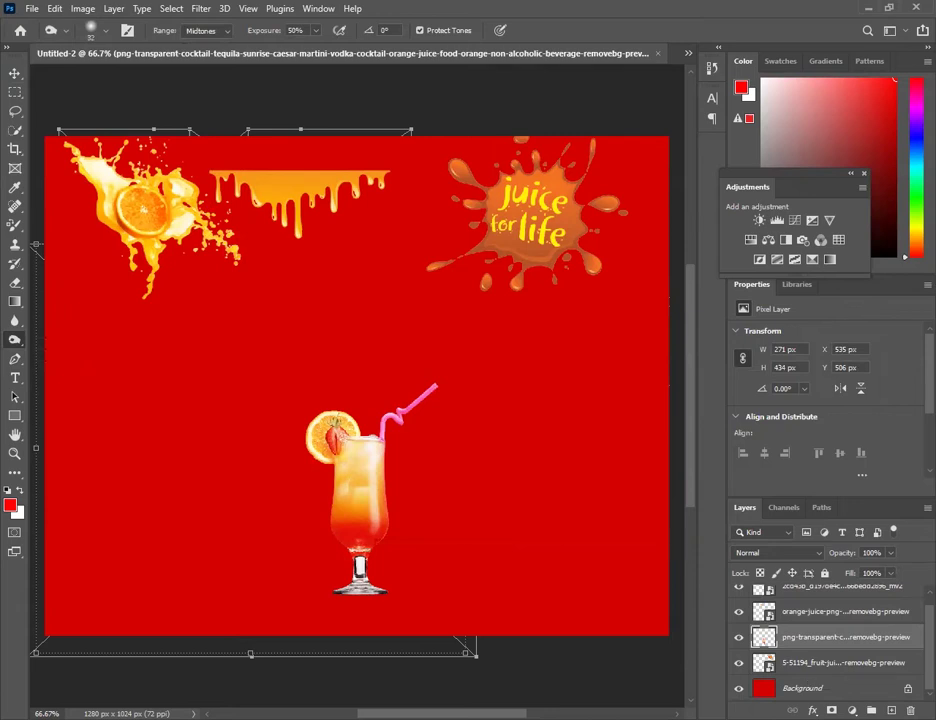
# Step: Burn a dark shadow into the red Background layer beneath the glass foot
pyautogui.click(820, 688)
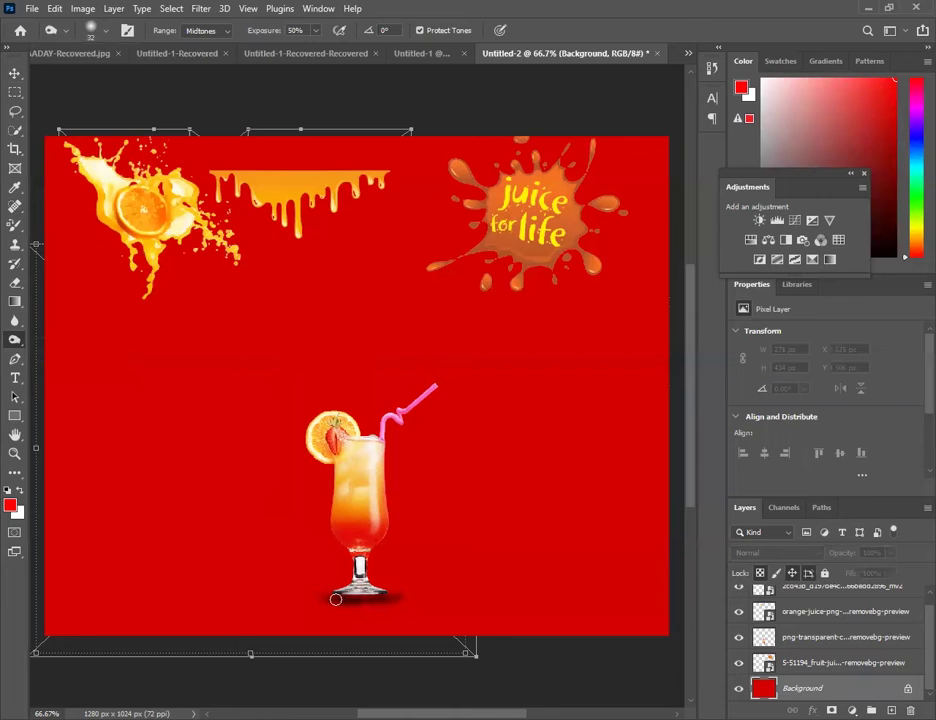
pyautogui.moveTo(325, 601); pyautogui.dragTo(387, 607)
pyautogui.moveTo(328, 599); pyautogui.dragTo(316, 599)
pyautogui.moveTo(356, 604); pyautogui.dragTo(324, 603)
# Step: Rasterize the fruit-juice splash layer
pyautogui.click(806, 664)
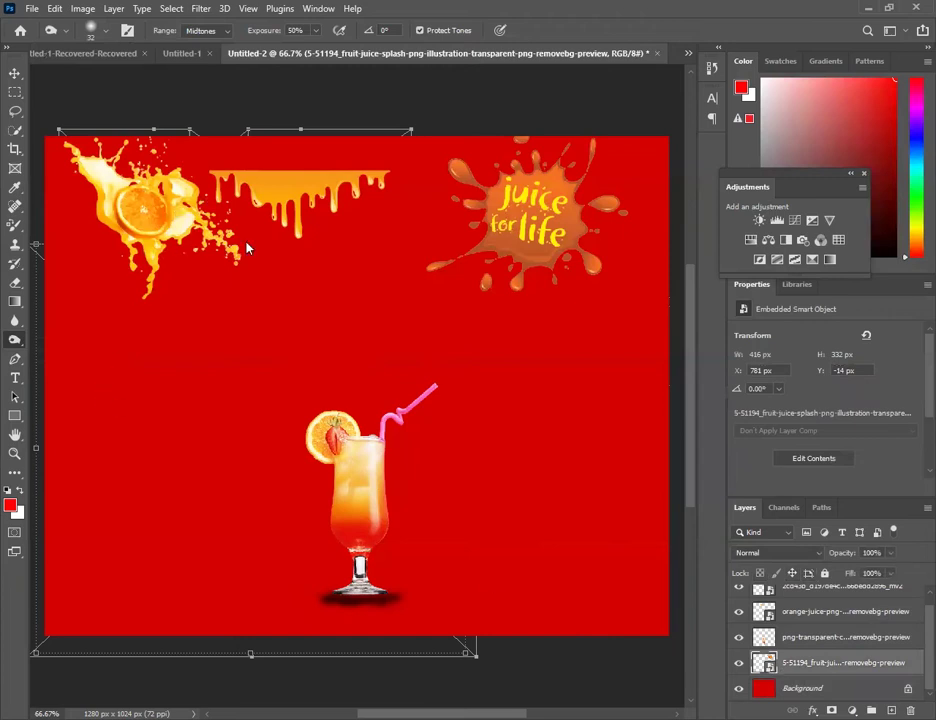
pyautogui.click(180, 176)
pyautogui.click(437, 285)
# Step: With the Move tool, nudge the top orange drip slightly to the right
pyautogui.click(15, 73)
pyautogui.click(295, 224)
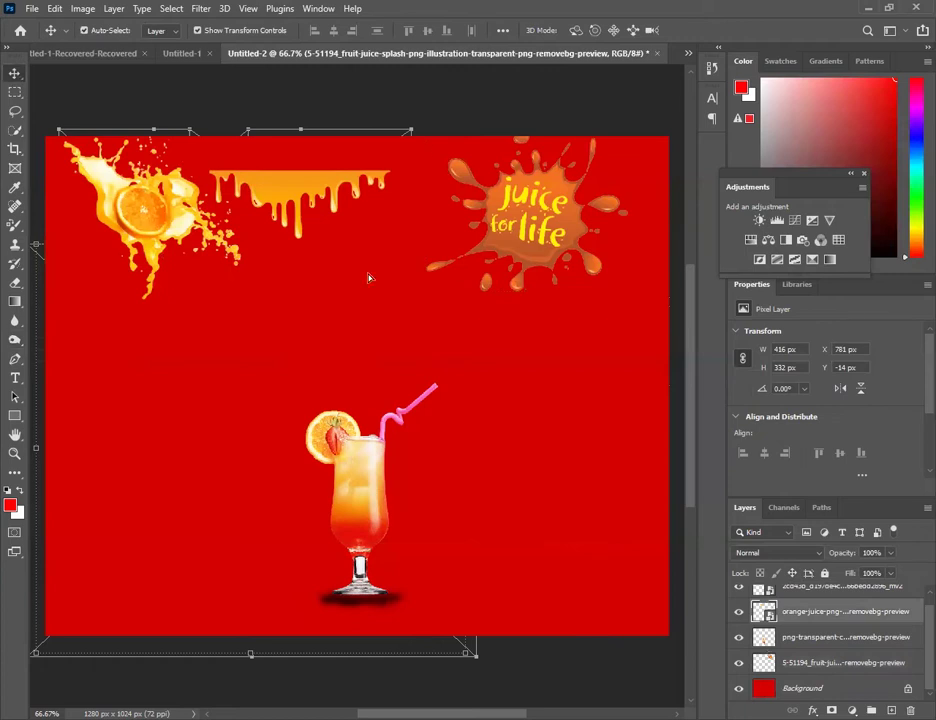
pyautogui.click(165, 243)
pyautogui.moveTo(123, 187); pyautogui.dragTo(127, 184)
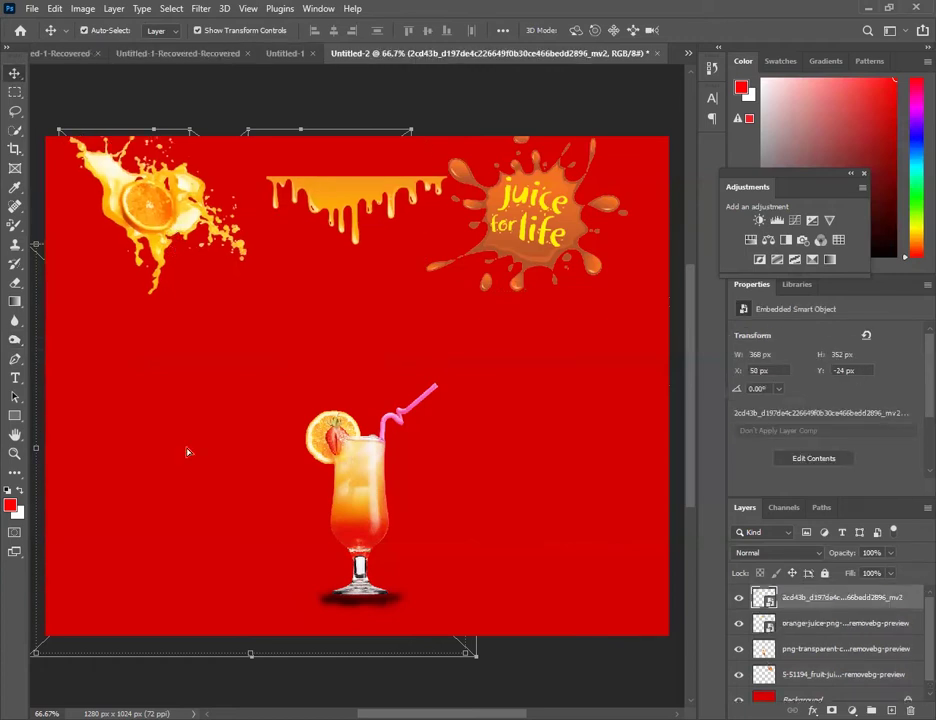
# Step: Move the orange-slice splash from the top-left down to the lower left beside the glass
pyautogui.moveTo(182, 233); pyautogui.dragTo(199, 512)
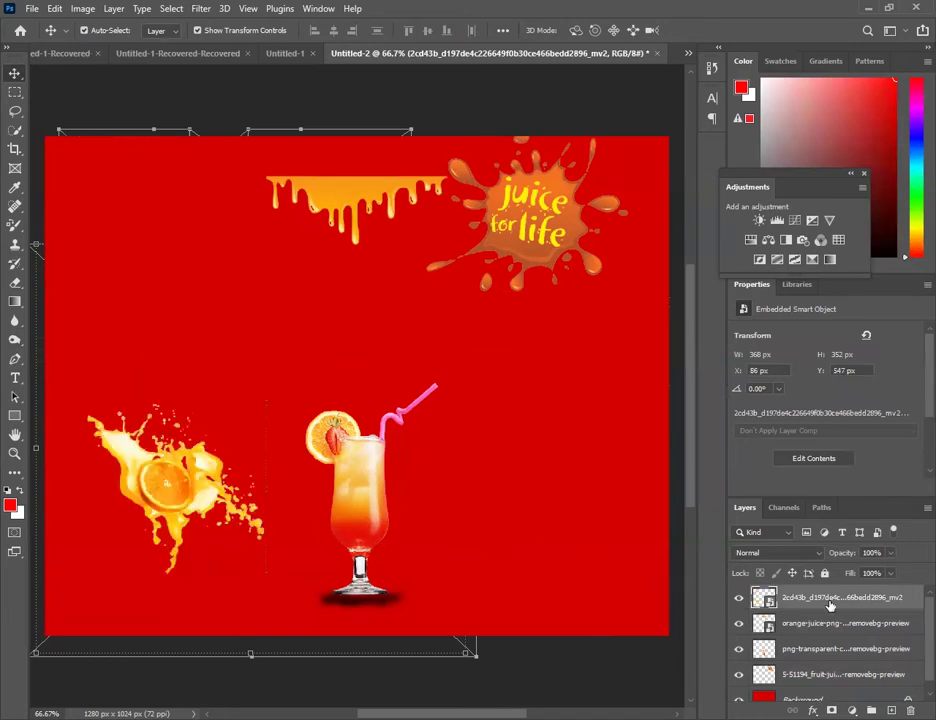
pyautogui.click(237, 543)
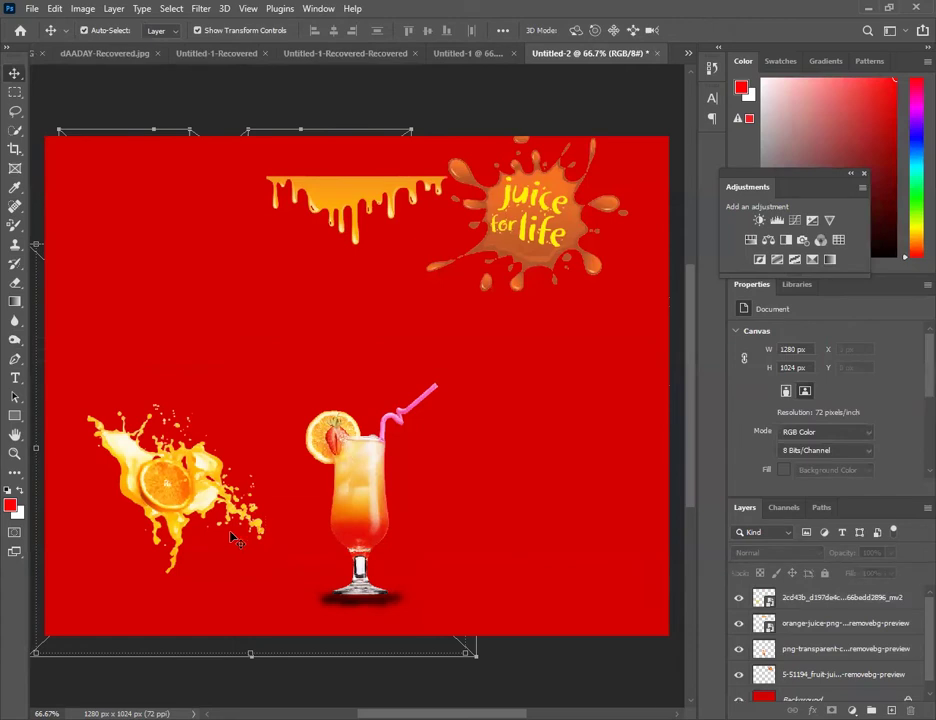
pyautogui.click(210, 500)
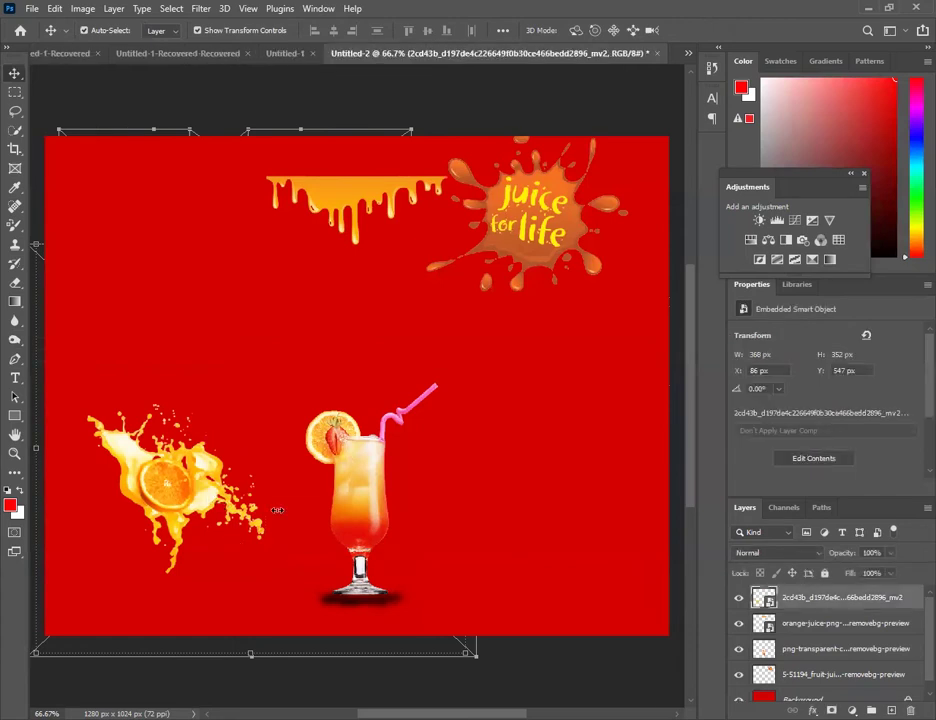
# Step: Enlarge the orange-slice splash to about 57% and lower it against the glass's left side
pyautogui.moveTo(277, 510); pyautogui.dragTo(286, 458)
pyautogui.hotkey('ctrl', 't')
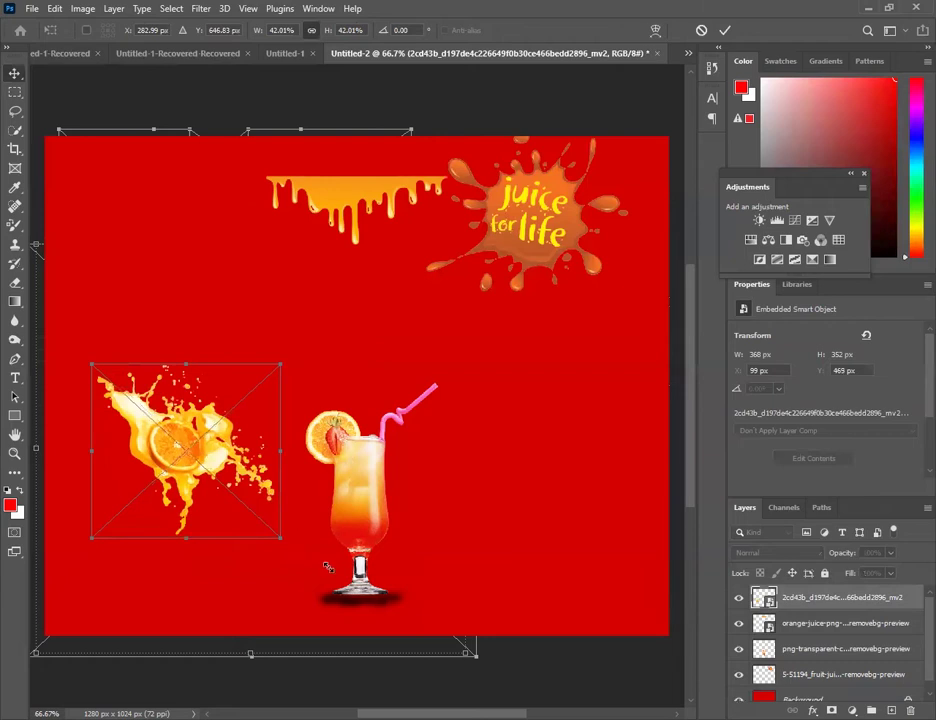
pyautogui.moveTo(281, 538); pyautogui.dragTo(365, 594)
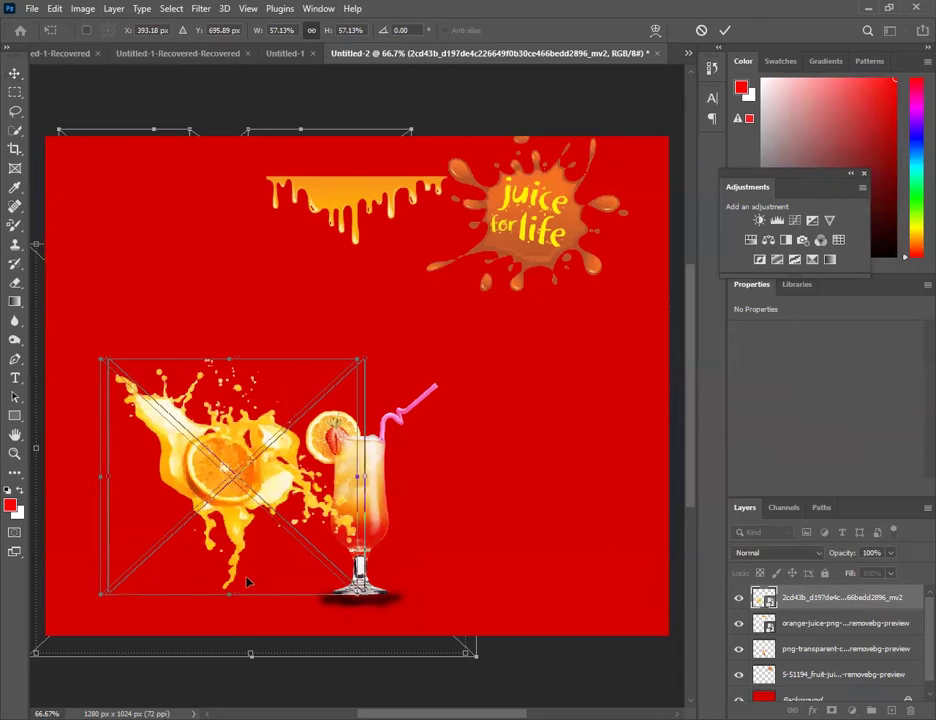
pyautogui.moveTo(247, 583); pyautogui.dragTo(245, 611)
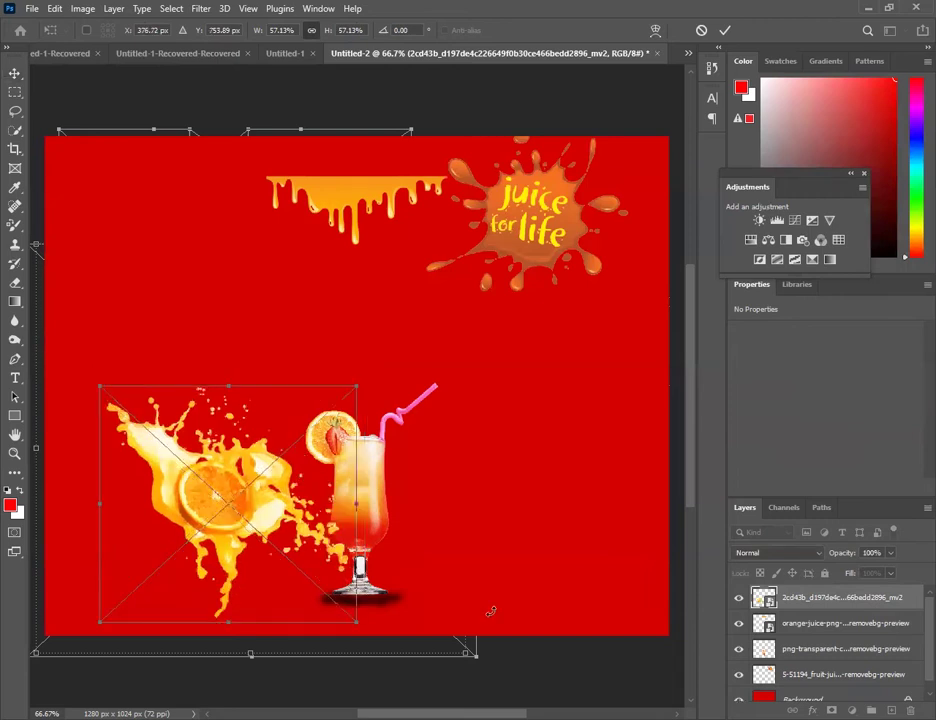
pyautogui.scroll(-1, 830, 665)
# Step: Apply the splash transform (503 × 479 px at X 124, Y 512) and move the glass layer to the top
pyautogui.click(786, 663)
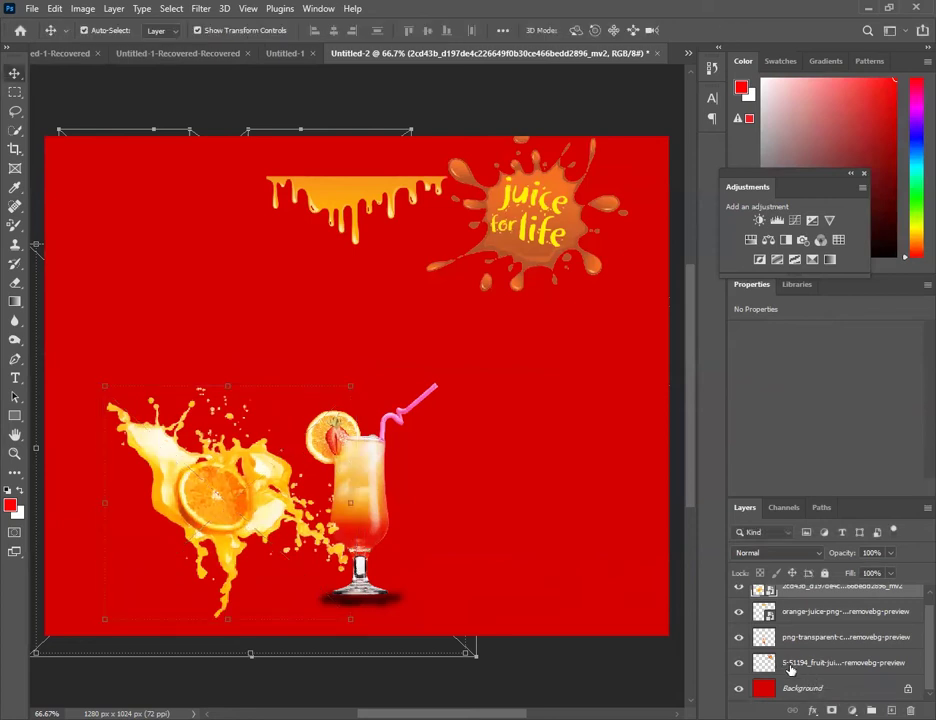
pyautogui.click(803, 640)
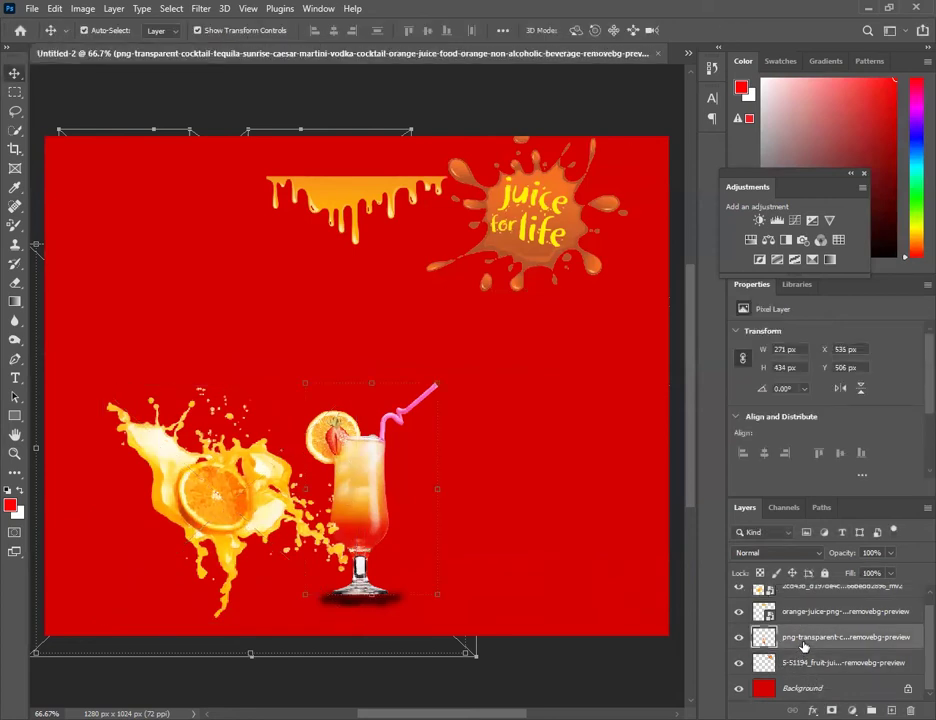
pyautogui.scroll(1, 810, 655)
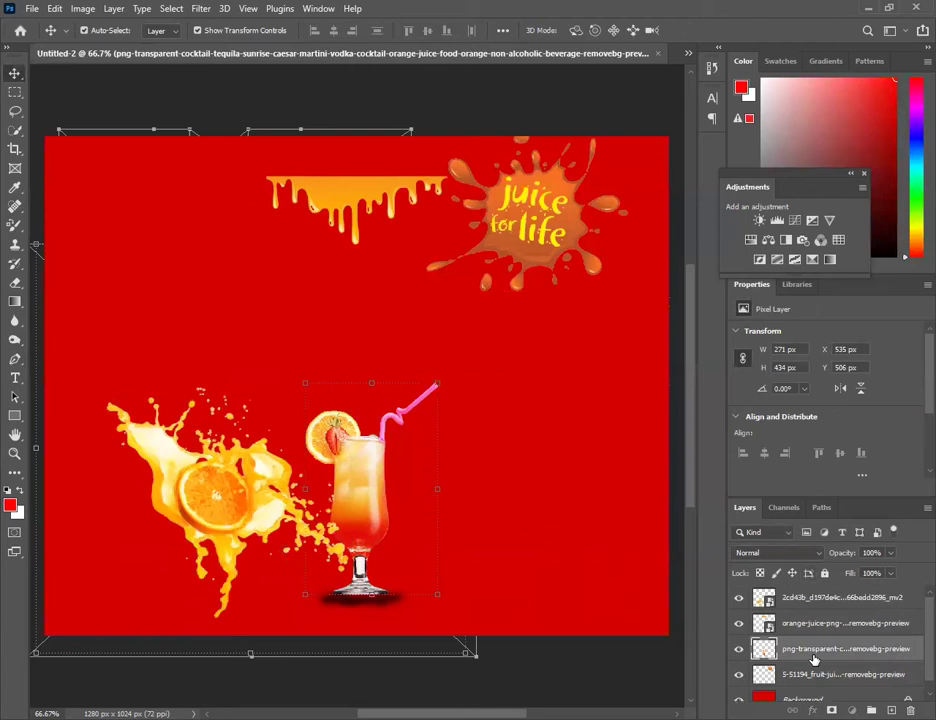
pyautogui.moveTo(814, 660); pyautogui.dragTo(808, 600)
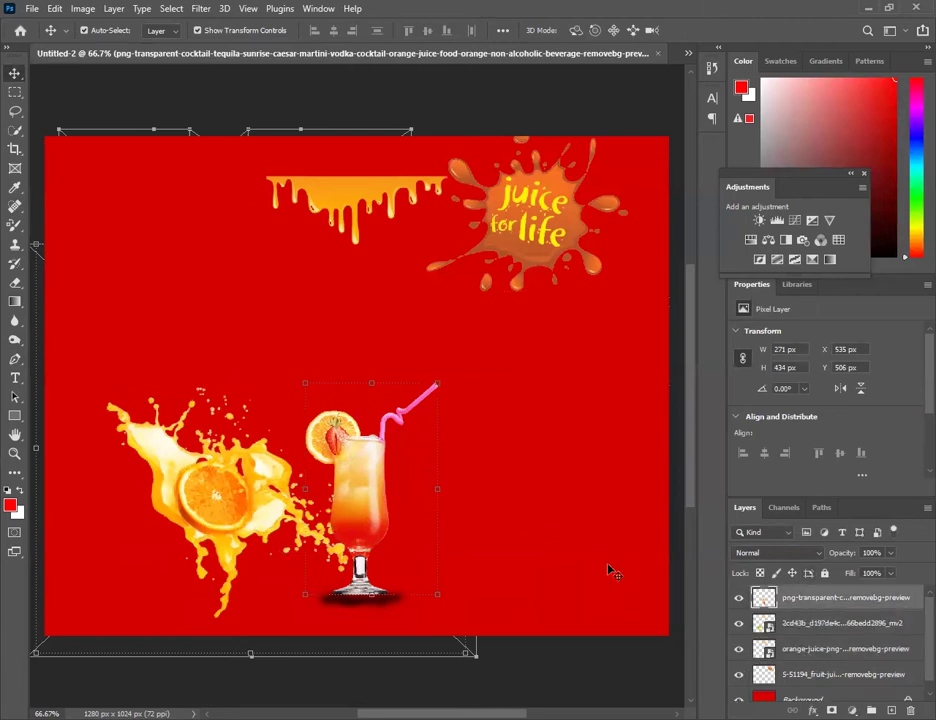
# Step: Cycle through the splash, drip and logo layers, ending on the orange splash layer
pyautogui.click(209, 487)
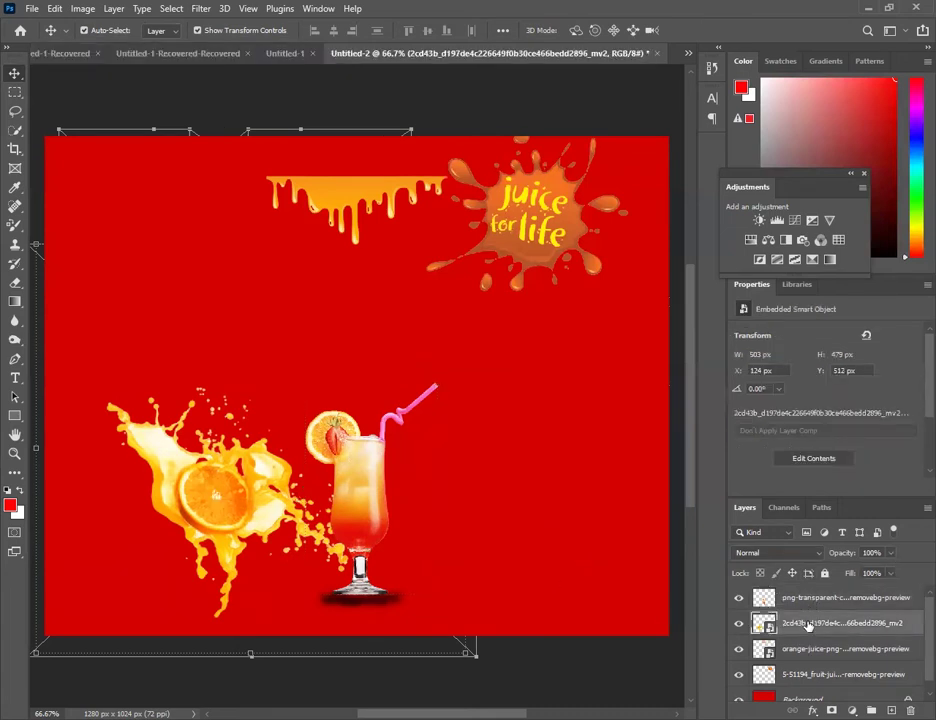
pyautogui.click(822, 650)
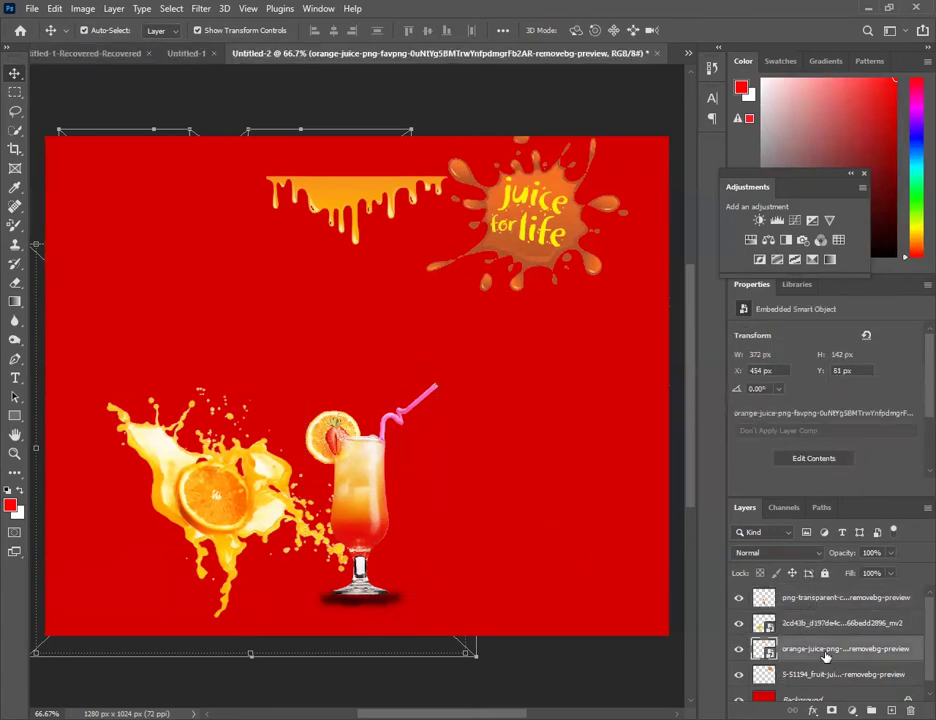
pyautogui.click(172, 493)
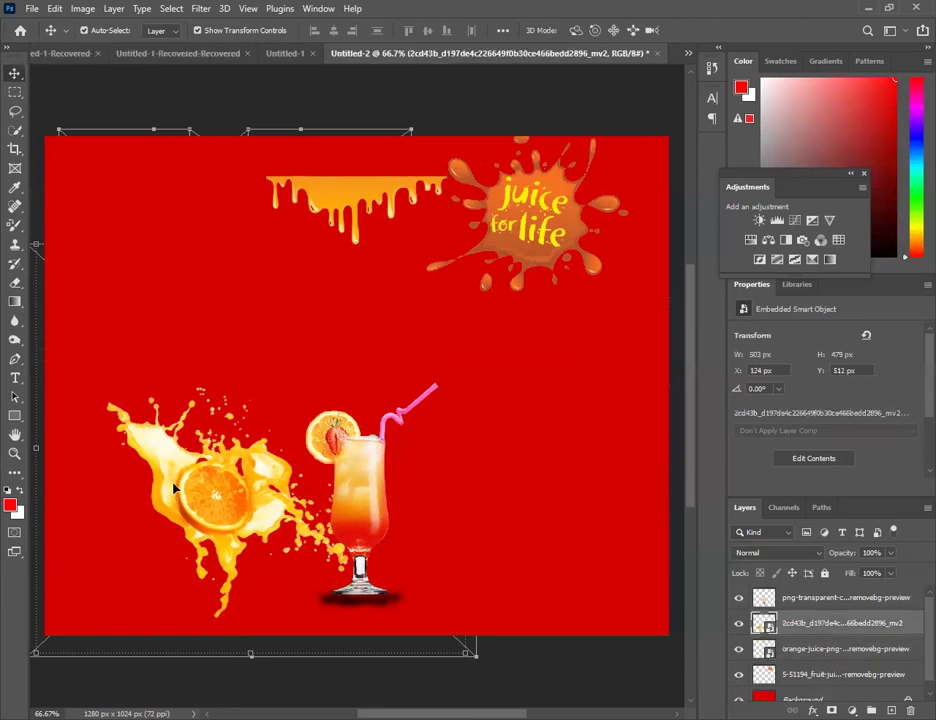
pyautogui.click(797, 655)
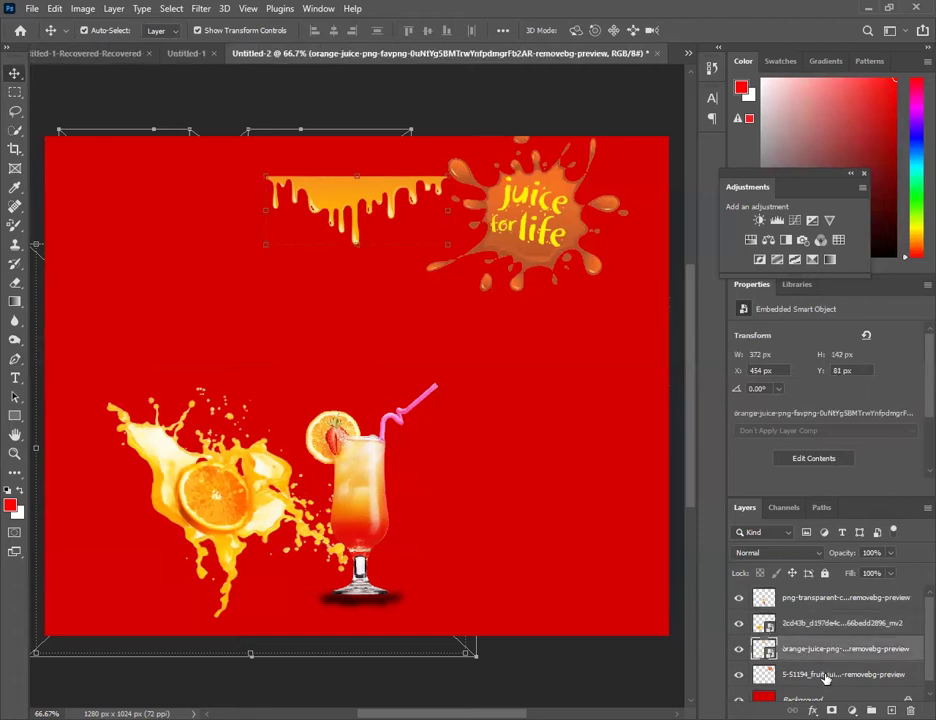
pyautogui.click(822, 672)
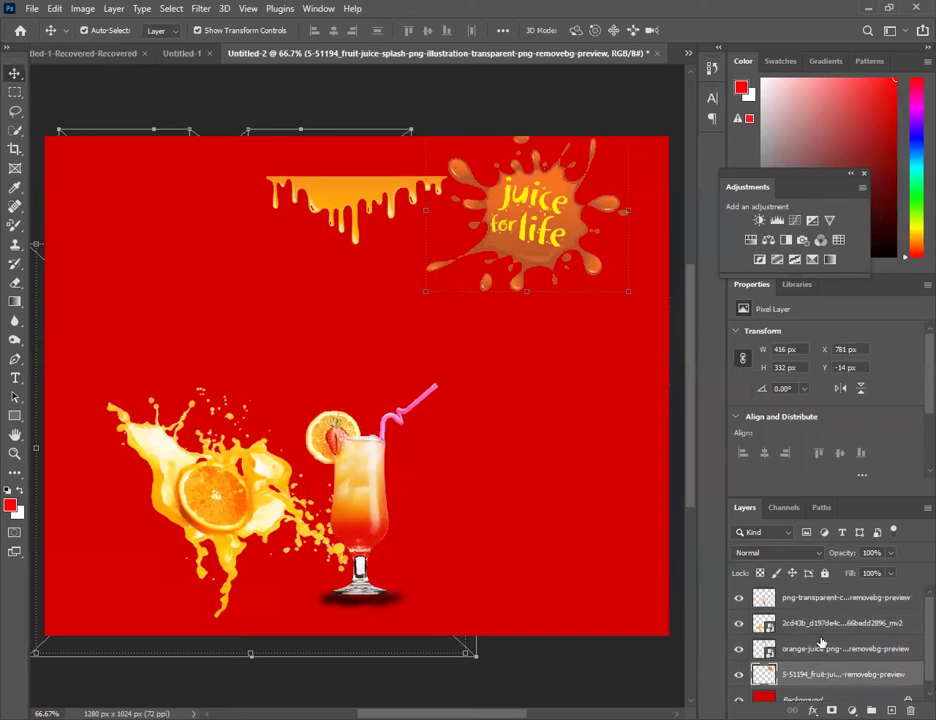
pyautogui.click(819, 628)
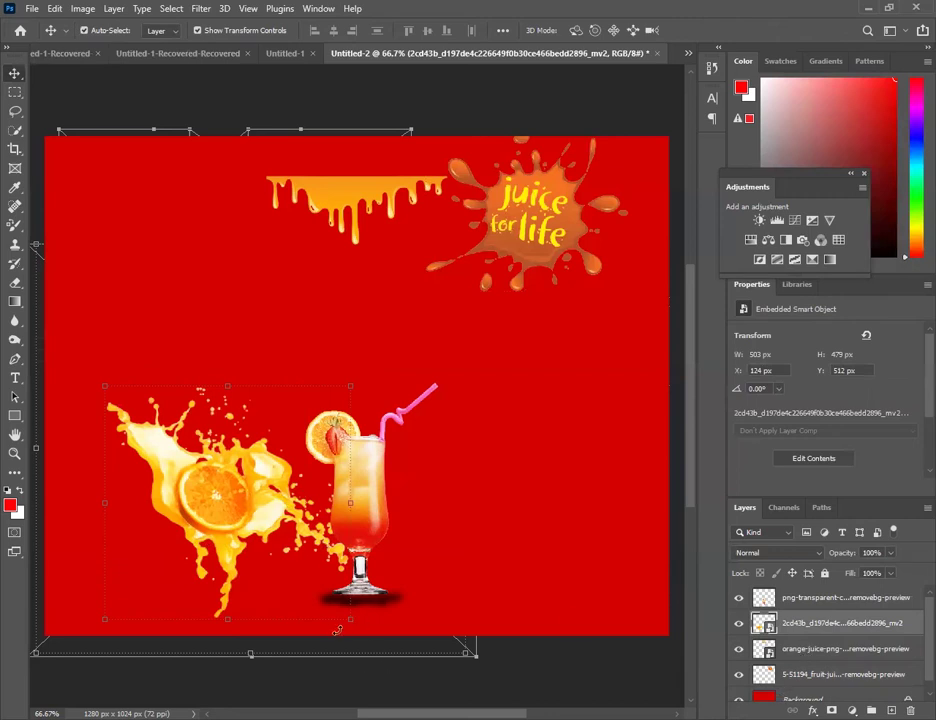
# Step: Scale the orange splash to 58.33% and set it against the glass at X 401.73, Y 758.93 px
pyautogui.moveTo(352, 621); pyautogui.dragTo(362, 627)
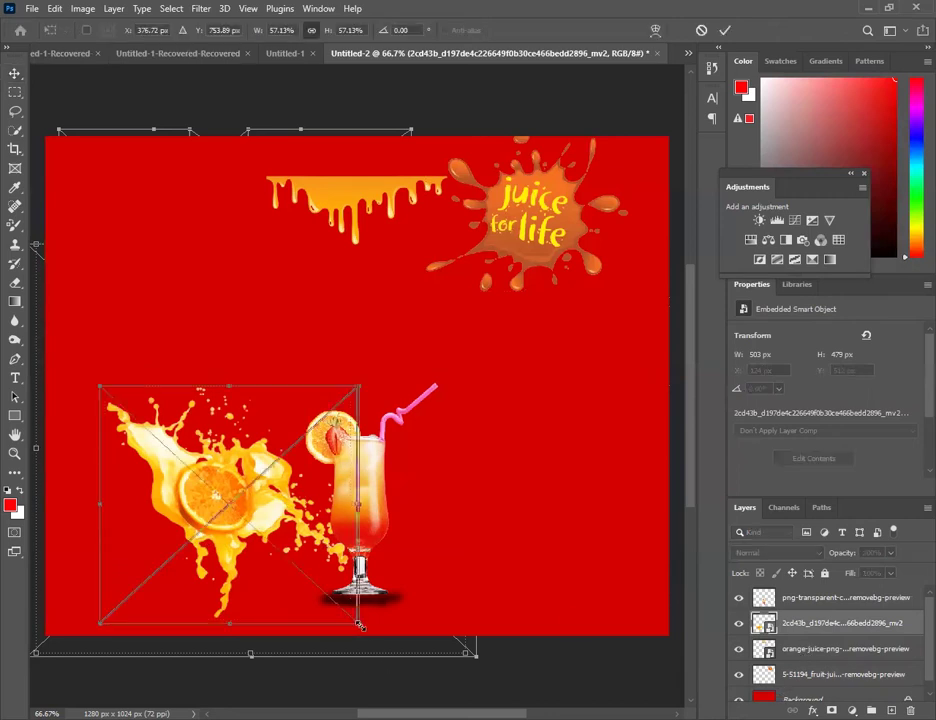
pyautogui.moveTo(293, 598); pyautogui.dragTo(279, 601)
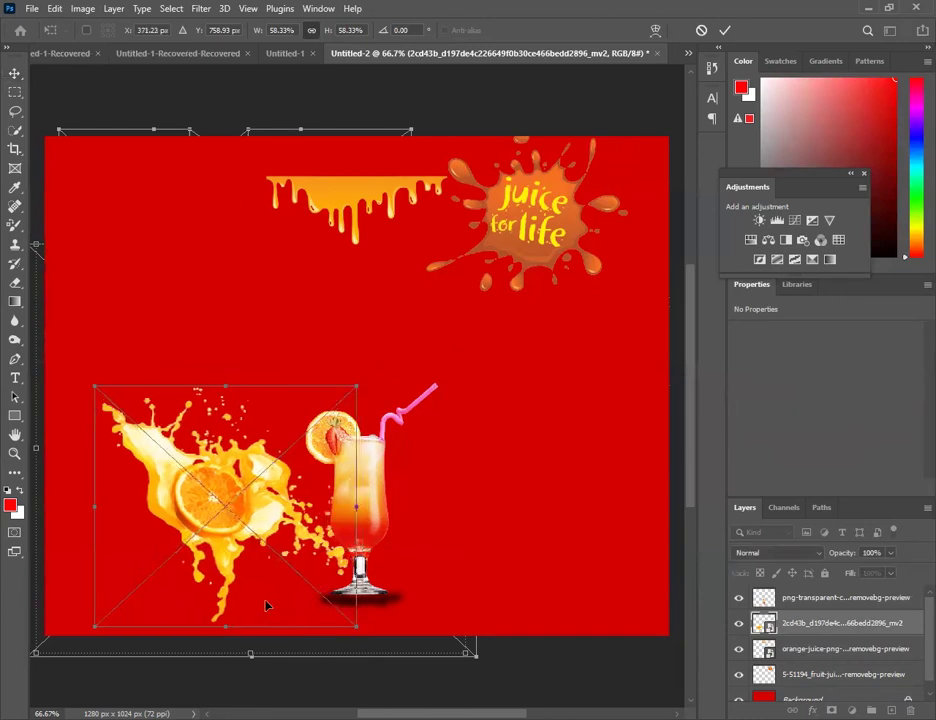
pyautogui.moveTo(254, 609); pyautogui.dragTo(244, 604)
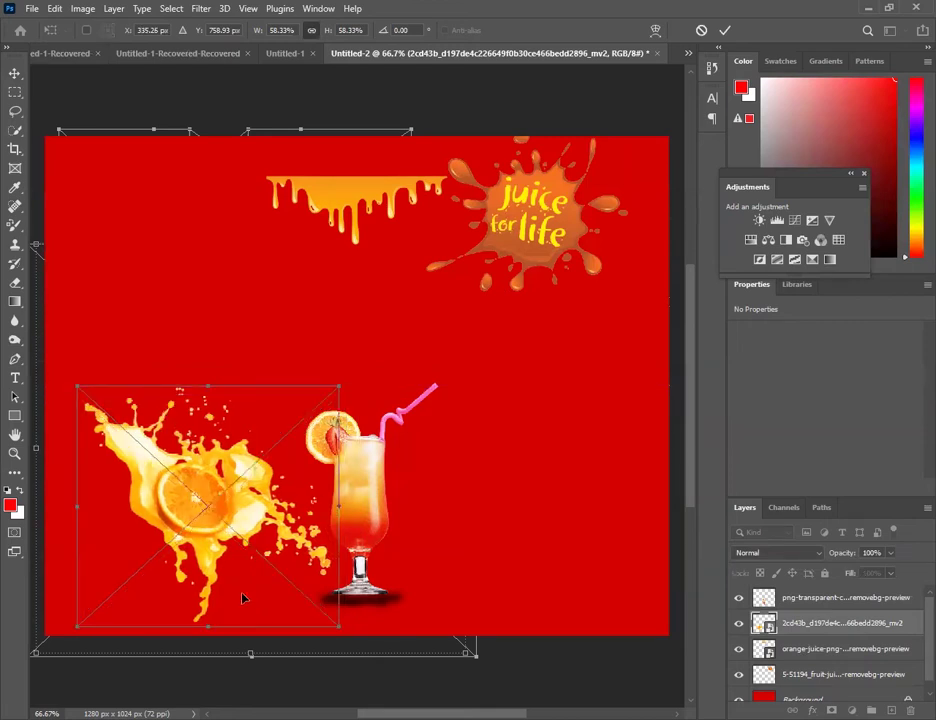
pyautogui.moveTo(320, 599); pyautogui.dragTo(323, 600)
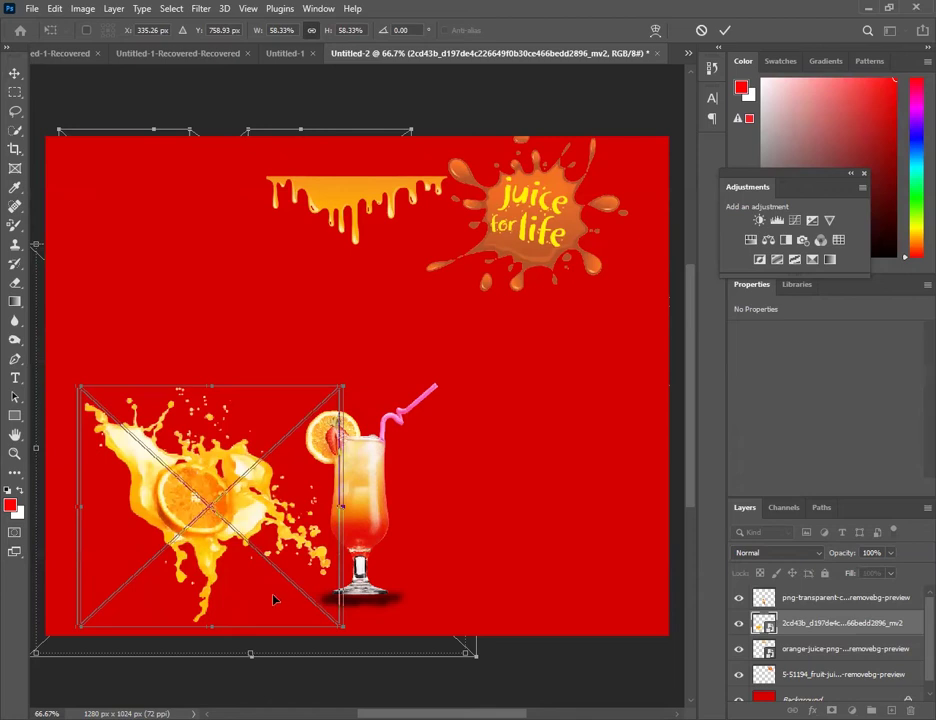
pyautogui.moveTo(271, 600); pyautogui.dragTo(277, 597)
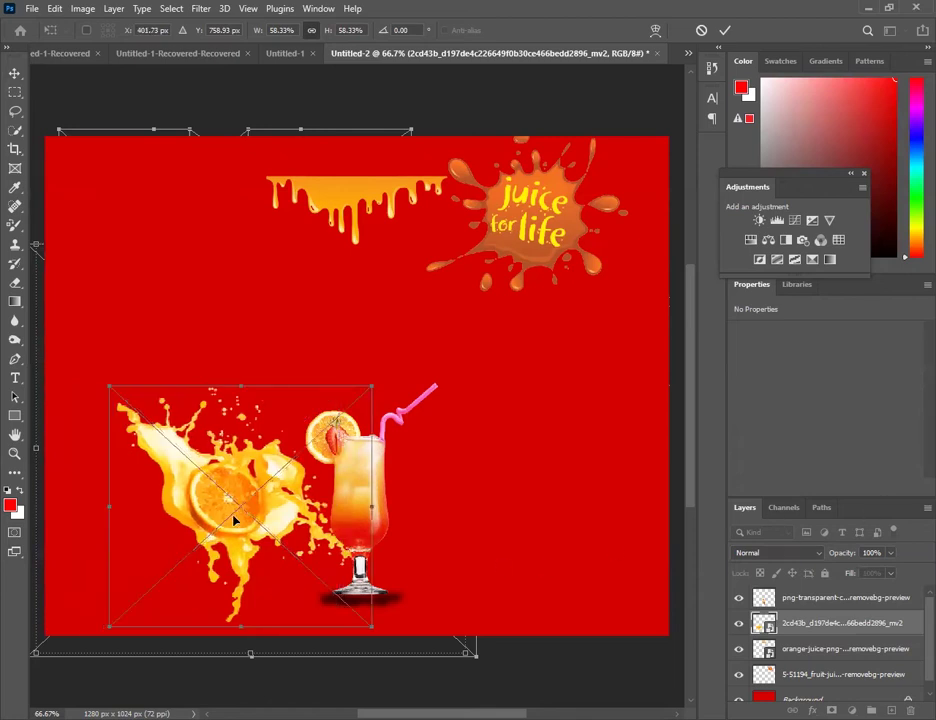
# Step: Duplicate the orange splash layer to make a second splash
pyautogui.keyDown('alt'); pyautogui.click(495, 499); pyautogui.keyUp('alt')
pyautogui.press('Return')
pyautogui.moveTo(789, 622)
pyautogui.mouseDown()
pyautogui.moveTo(789, 603)
pyautogui.moveTo(762, 625)
pyautogui.mouseUp()
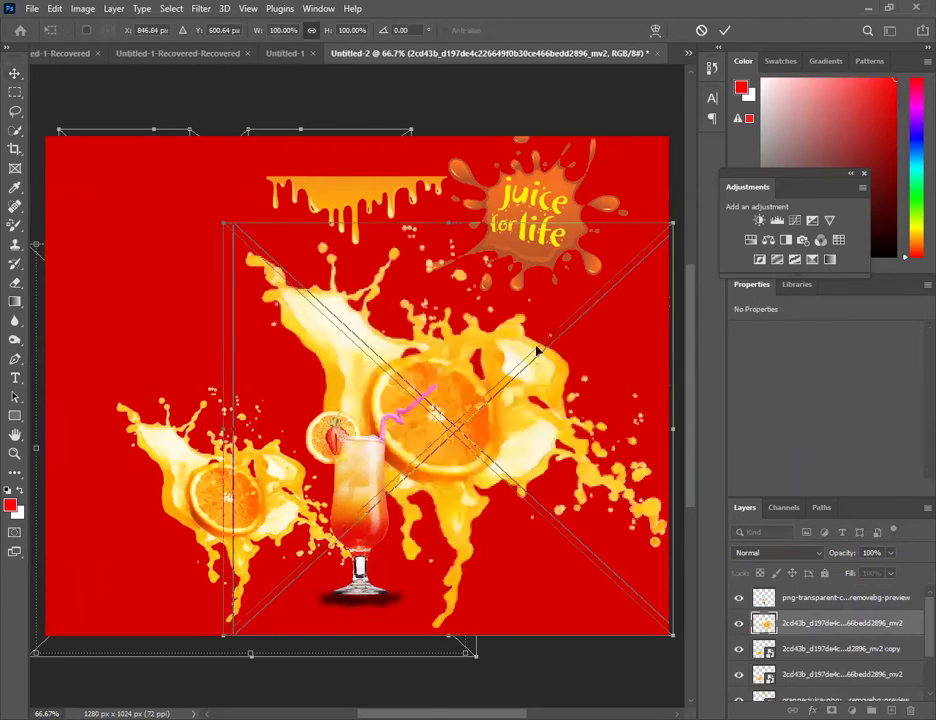
pyautogui.moveTo(555, 355); pyautogui.dragTo(511, 312)
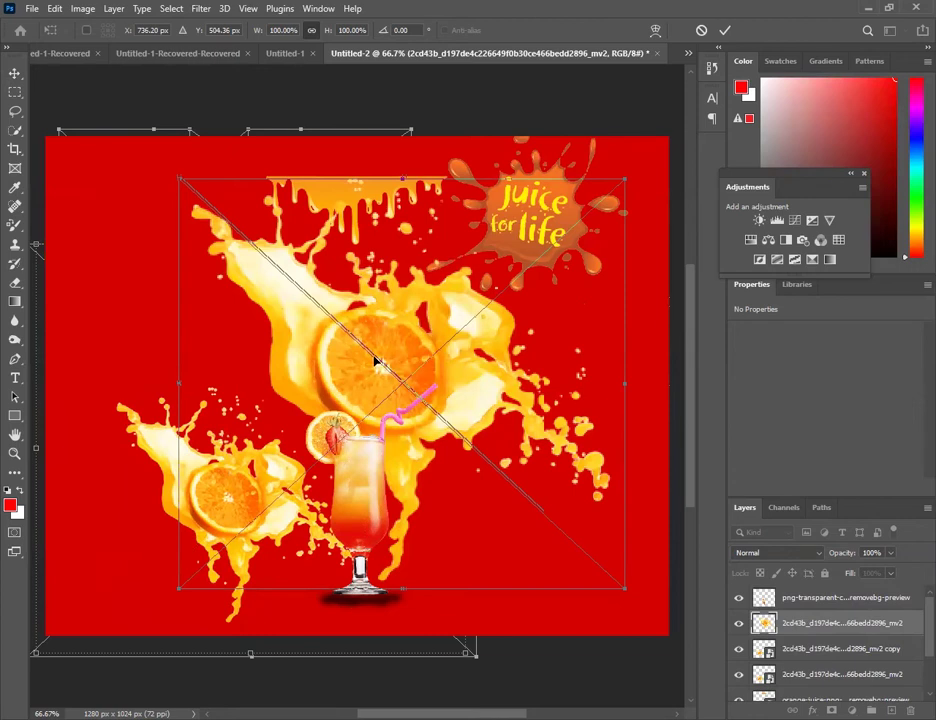
pyautogui.hotkey('ctrl', 'z')
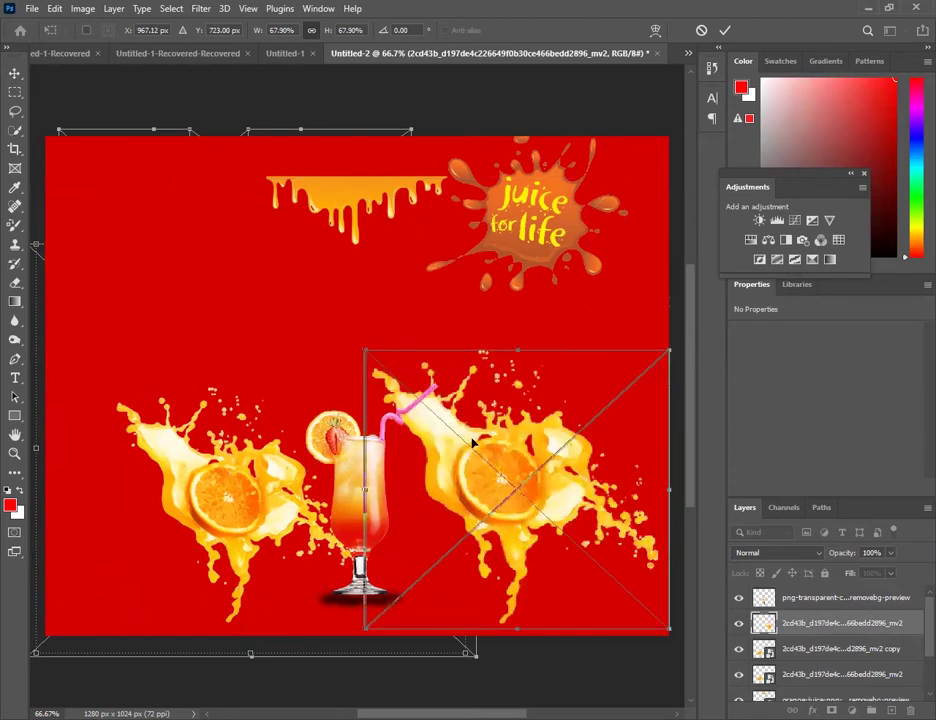
# Step: Shrink the splash copy to about half, rotate it -86.05°, and place it right of the glass
pyautogui.moveTo(366, 352); pyautogui.dragTo(441, 421)
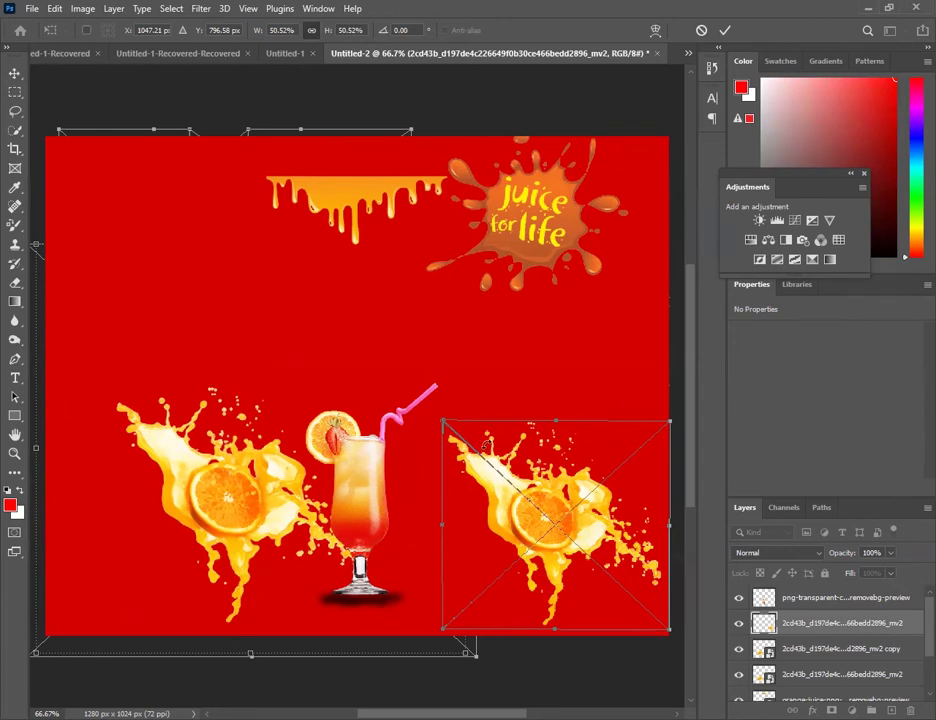
pyautogui.moveTo(487, 445)
pyautogui.mouseDown()
pyautogui.moveTo(487, 527)
pyautogui.moveTo(389, 500)
pyautogui.mouseUp()
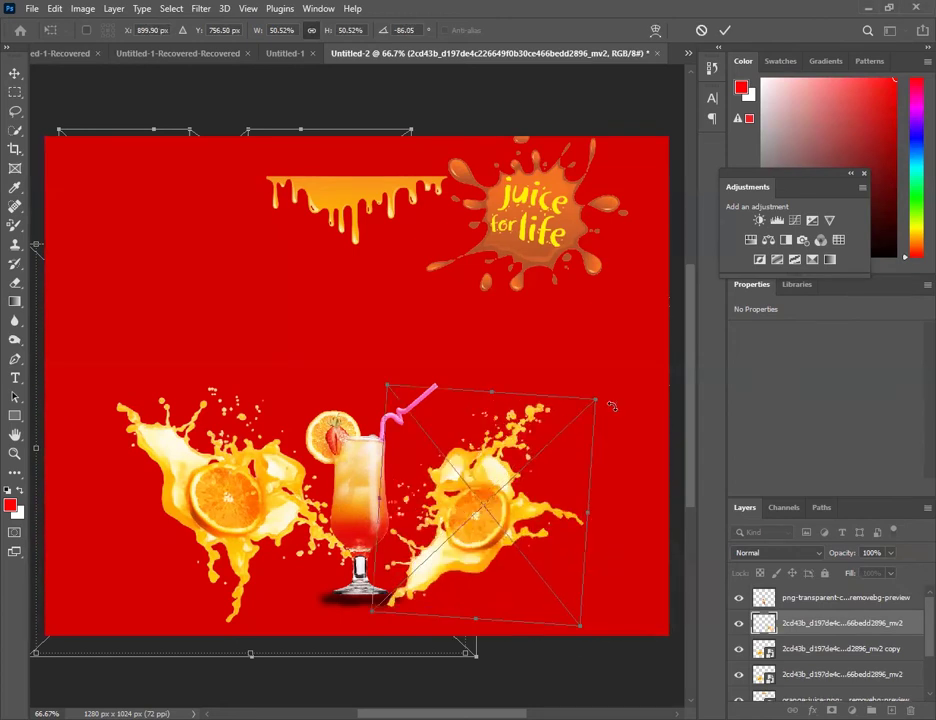
pyautogui.moveTo(600, 403); pyautogui.dragTo(531, 470)
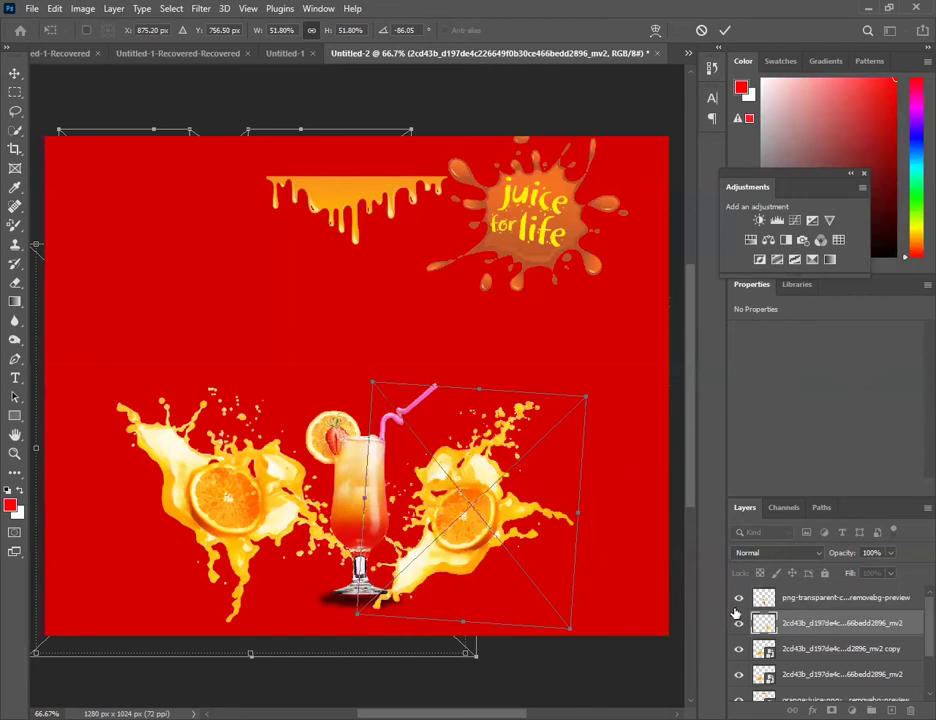
pyautogui.press('Return')
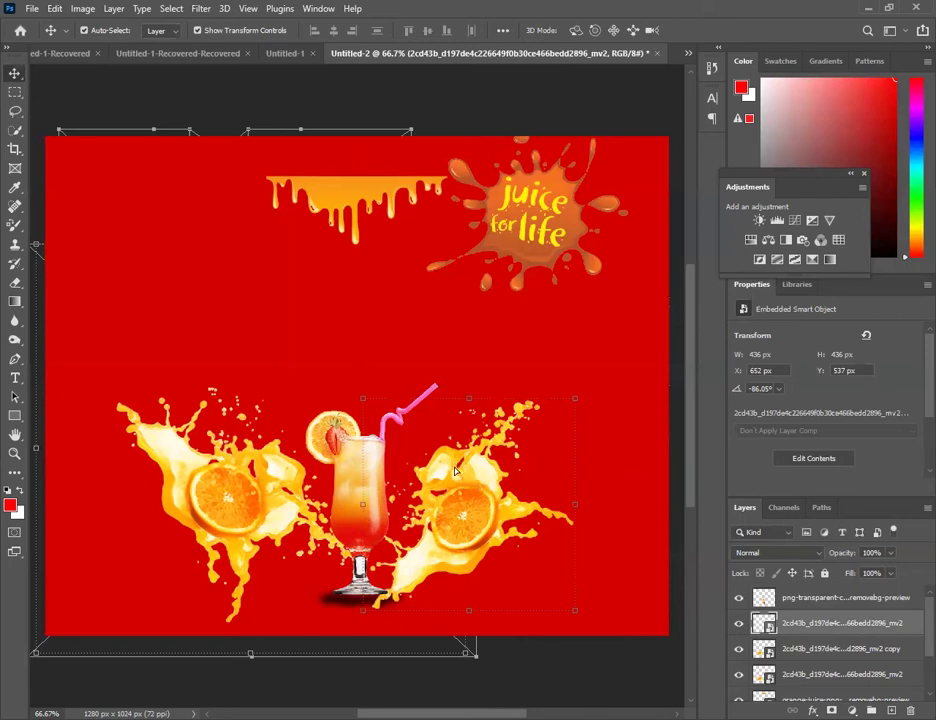
pyautogui.moveTo(452, 476); pyautogui.dragTo(465, 454)
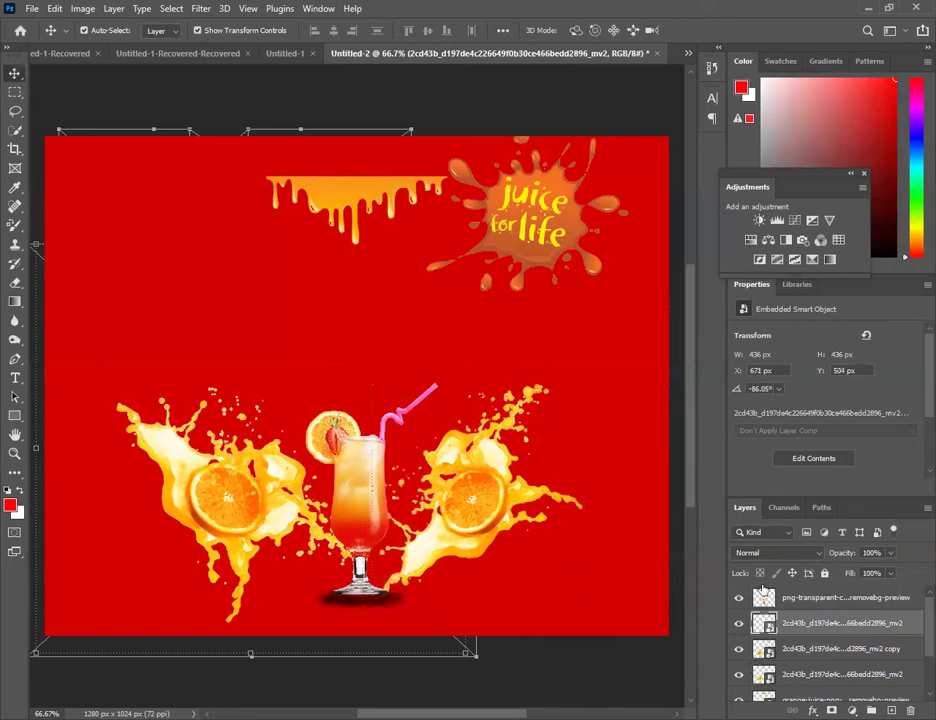
pyautogui.click(789, 656)
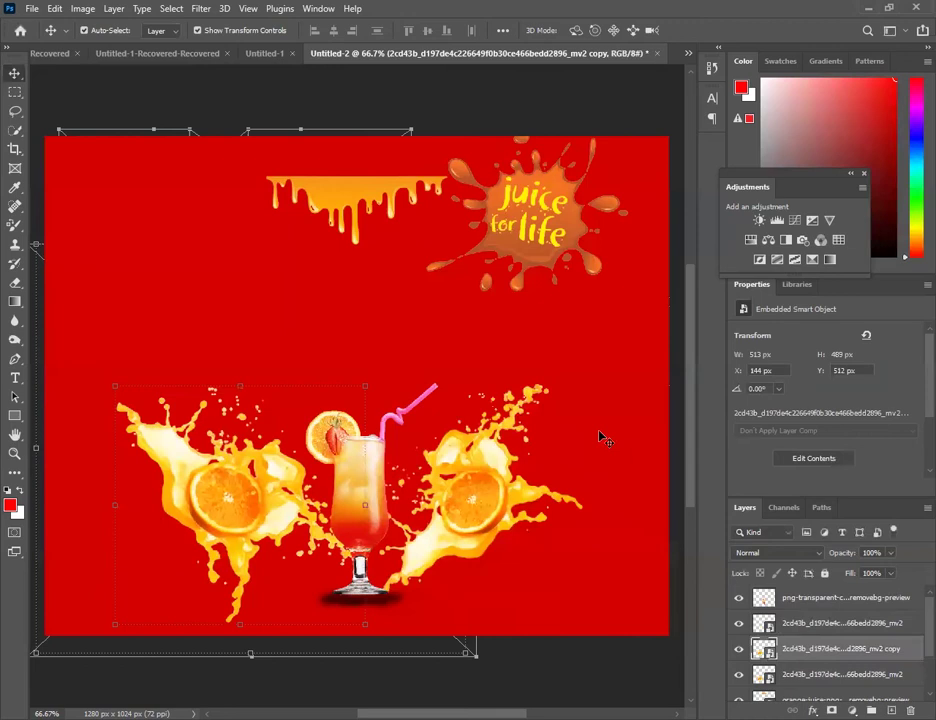
# Step: Select the orange drip layer and shift the drip left along the top edge
pyautogui.click(380, 204)
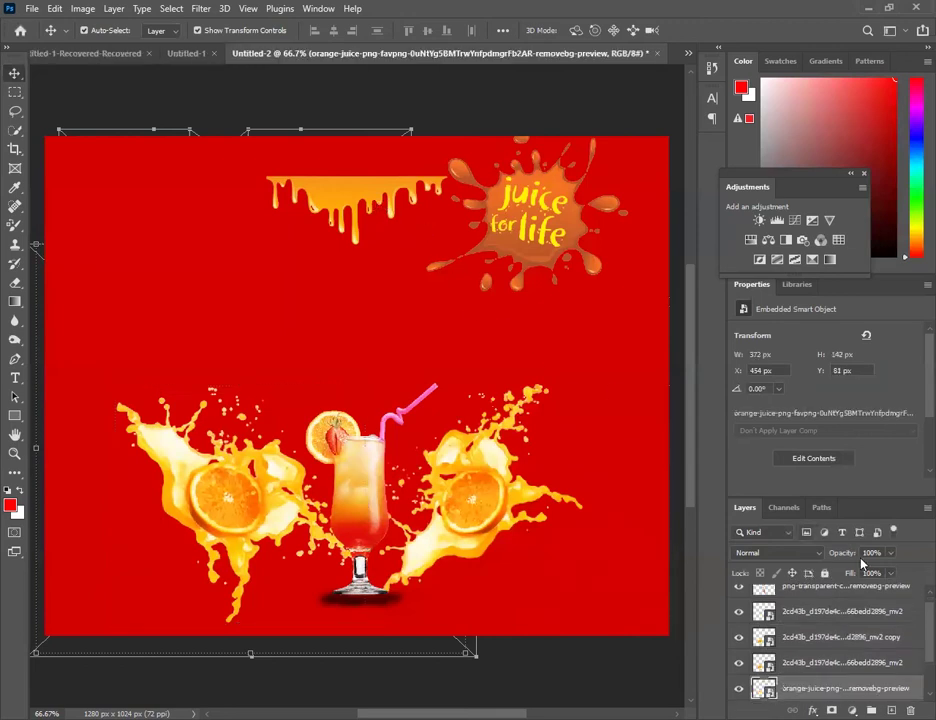
pyautogui.click(835, 662)
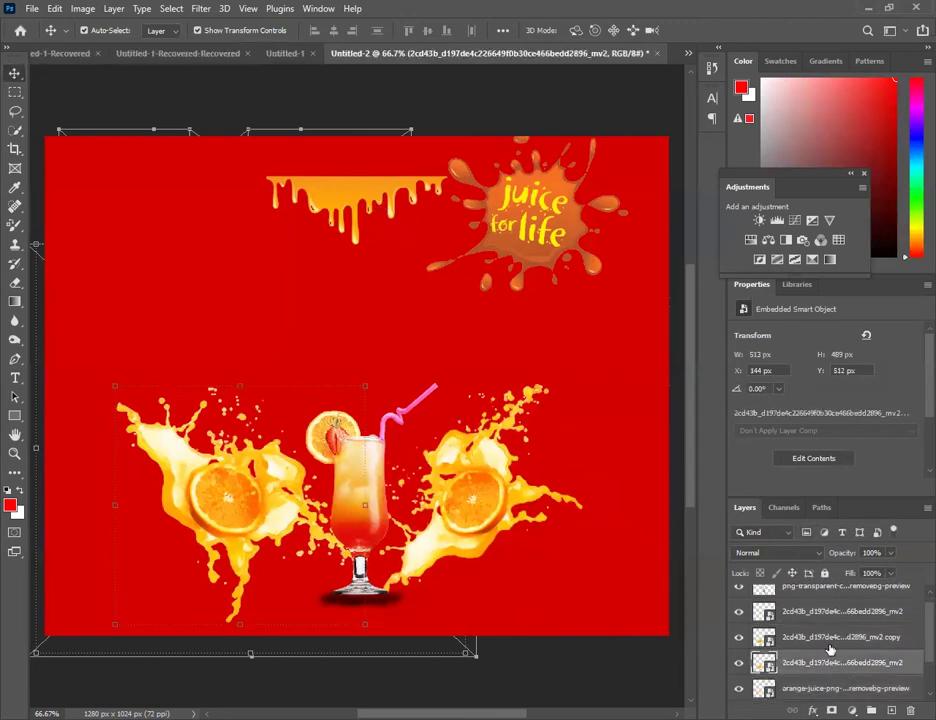
pyautogui.click(829, 640)
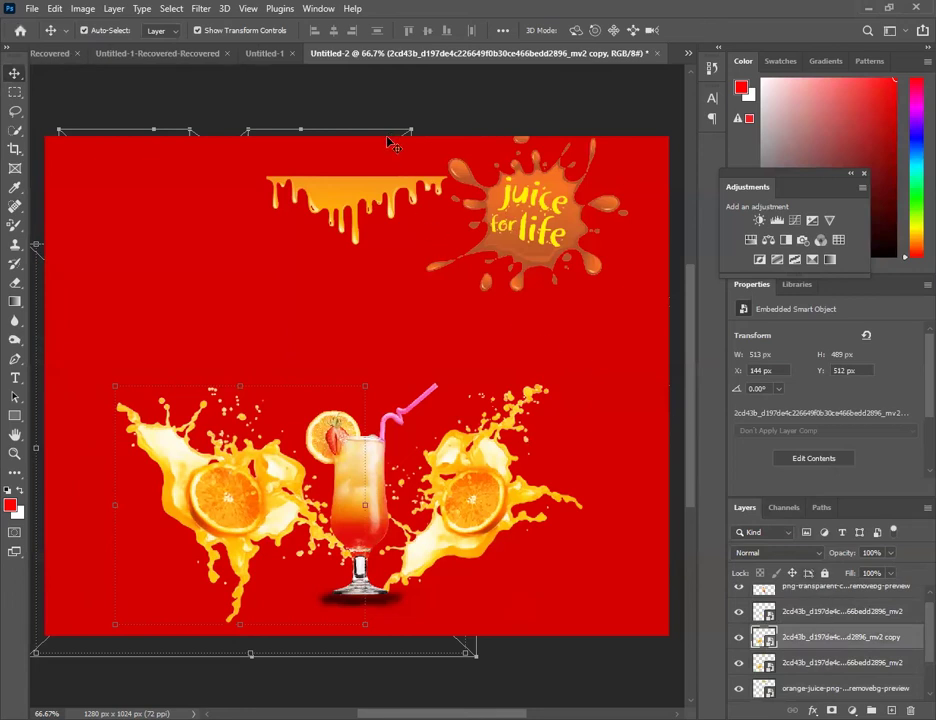
pyautogui.click(365, 160)
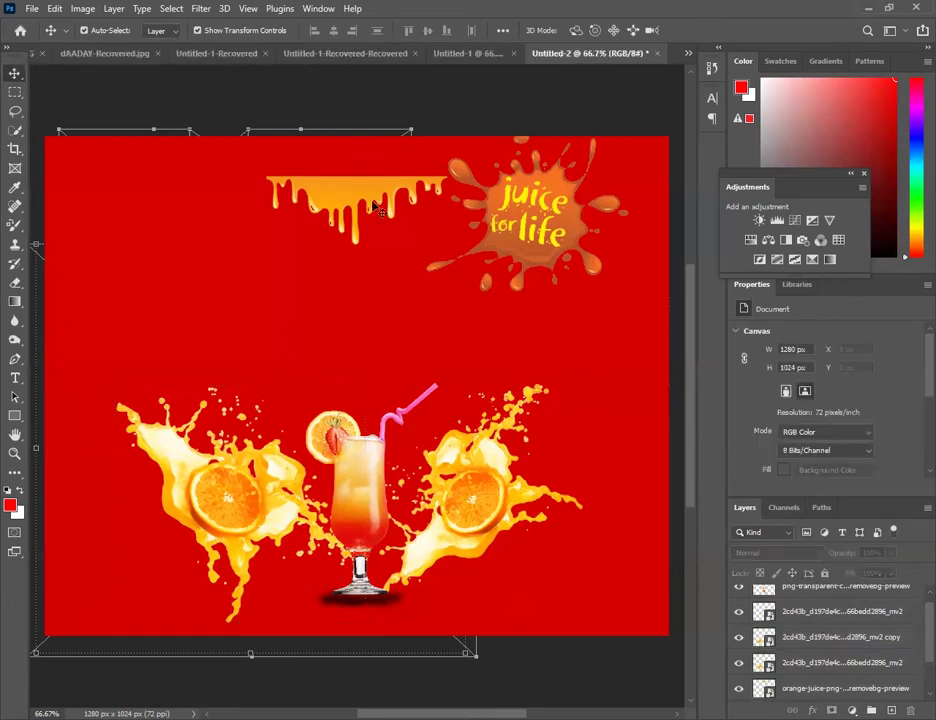
pyautogui.click(812, 686)
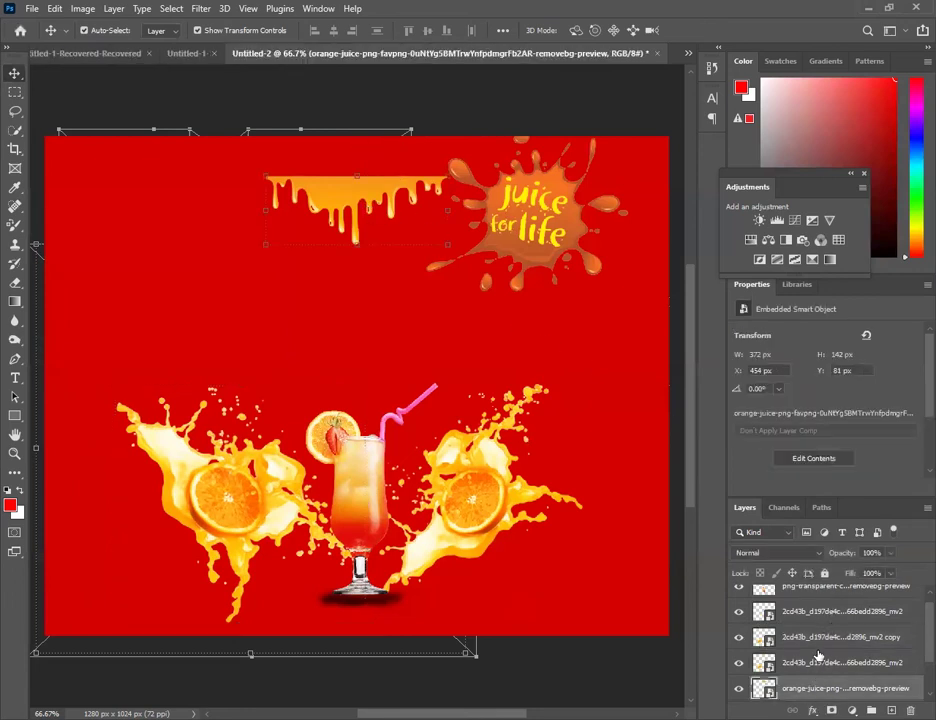
pyautogui.hotkey('alt', ']')
pyautogui.hotkey('alt', ']')
pyautogui.click(815, 688)
pyautogui.moveTo(436, 193); pyautogui.dragTo(345, 177)
pyautogui.click(815, 688)
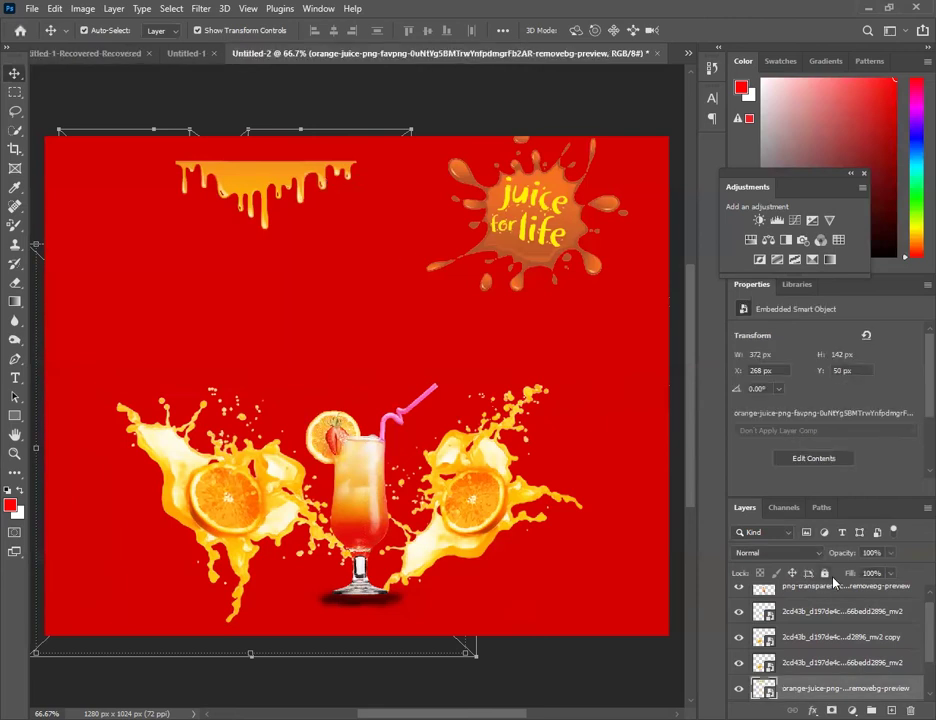
pyautogui.click(810, 662)
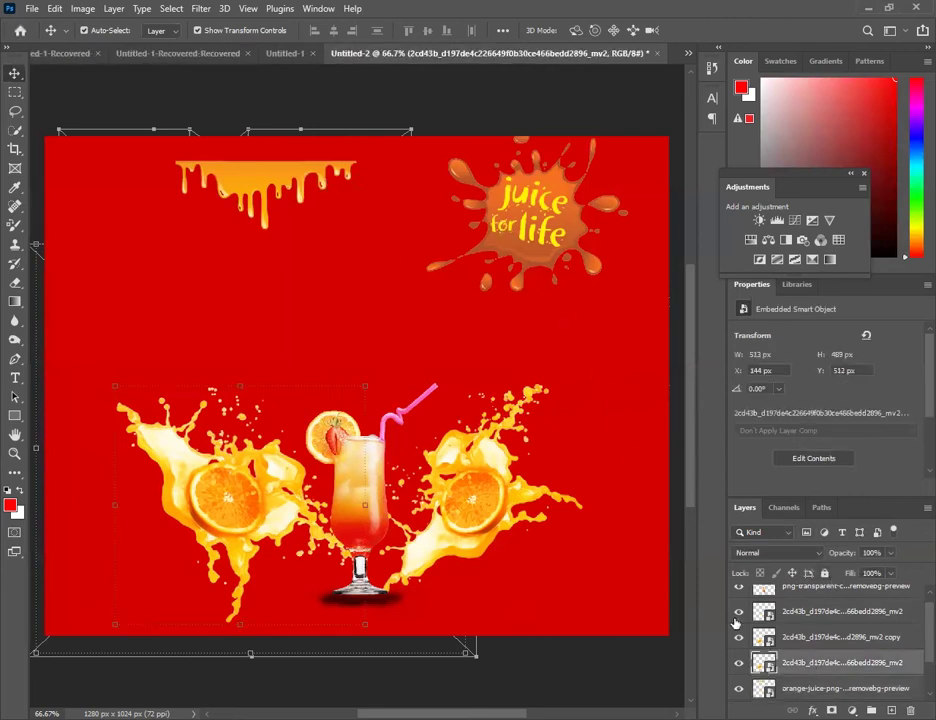
pyautogui.click(800, 688)
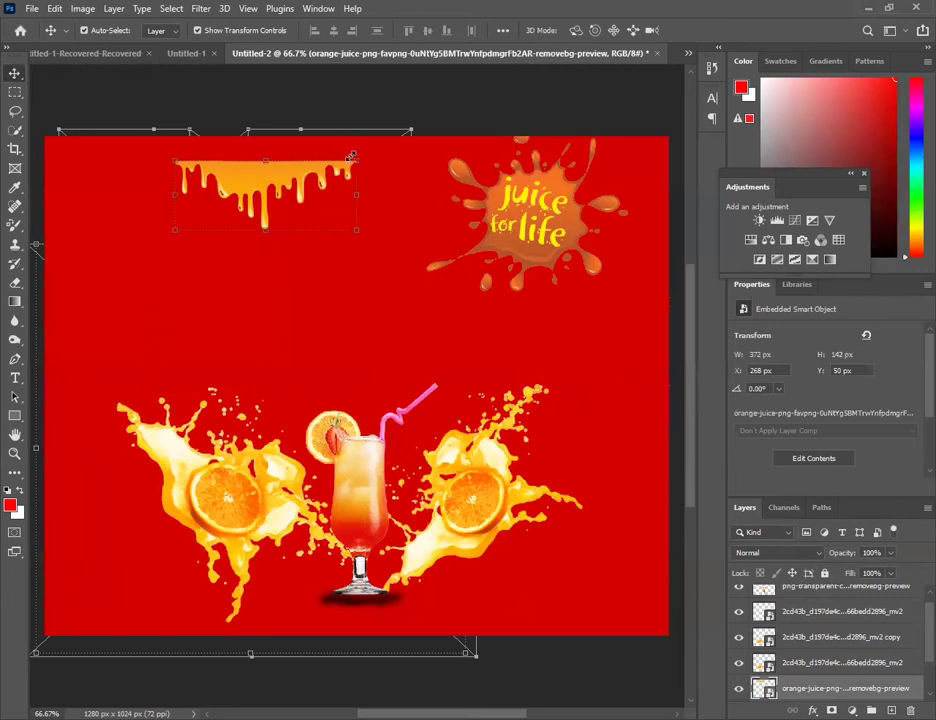
# Step: Enlarge the orange drip to 268.75% so it spreads across the poster's top edge
pyautogui.hotkey('ctrl', 't')
pyautogui.moveTo(370, 155)
pyautogui.mouseDown()
pyautogui.moveTo(381, 151)
pyautogui.moveTo(462, 289)
pyautogui.mouseUp()
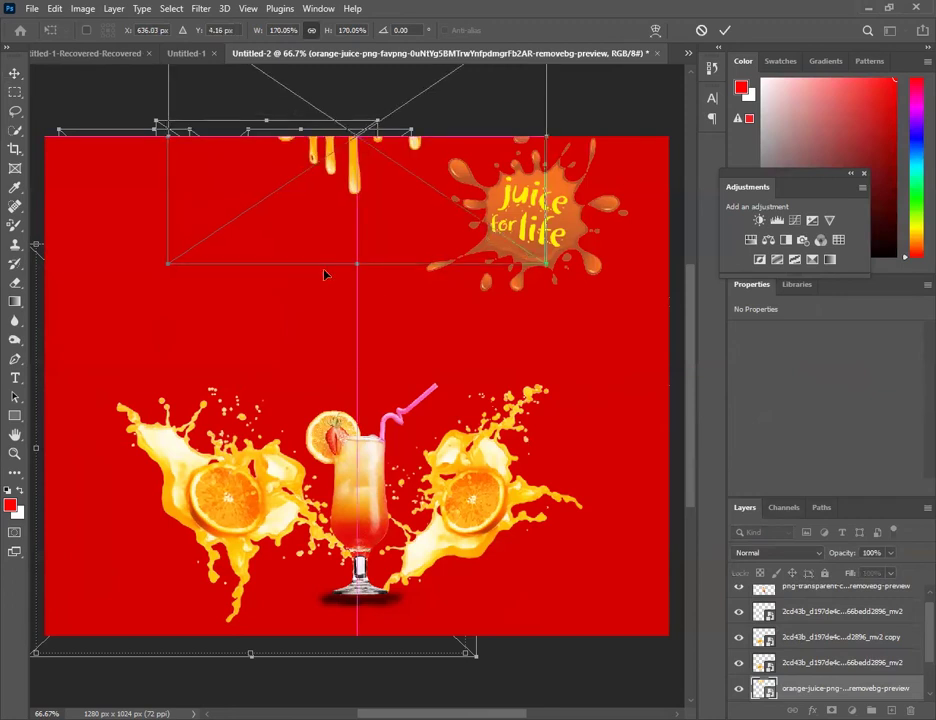
pyautogui.moveTo(557, 256); pyautogui.dragTo(408, 318)
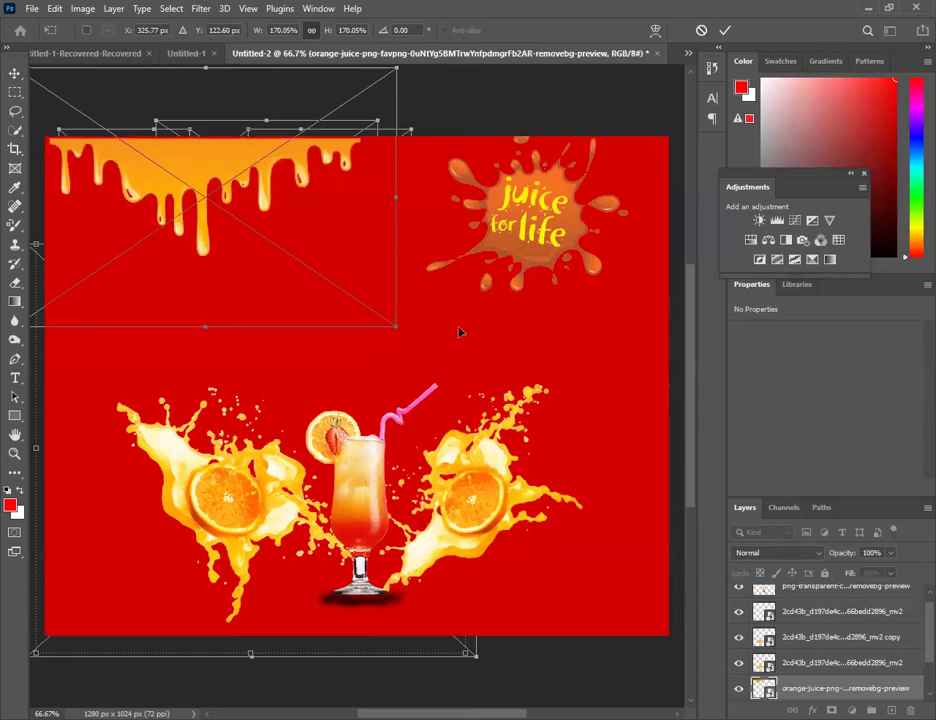
pyautogui.moveTo(474, 328); pyautogui.dragTo(494, 303)
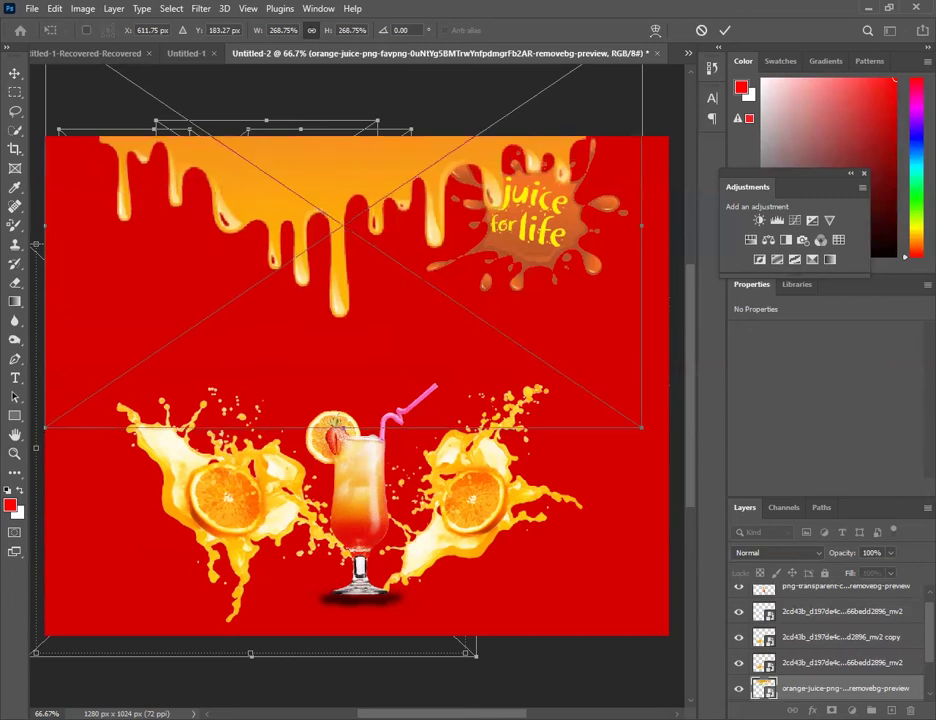
pyautogui.press('Return')
pyautogui.click(807, 664)
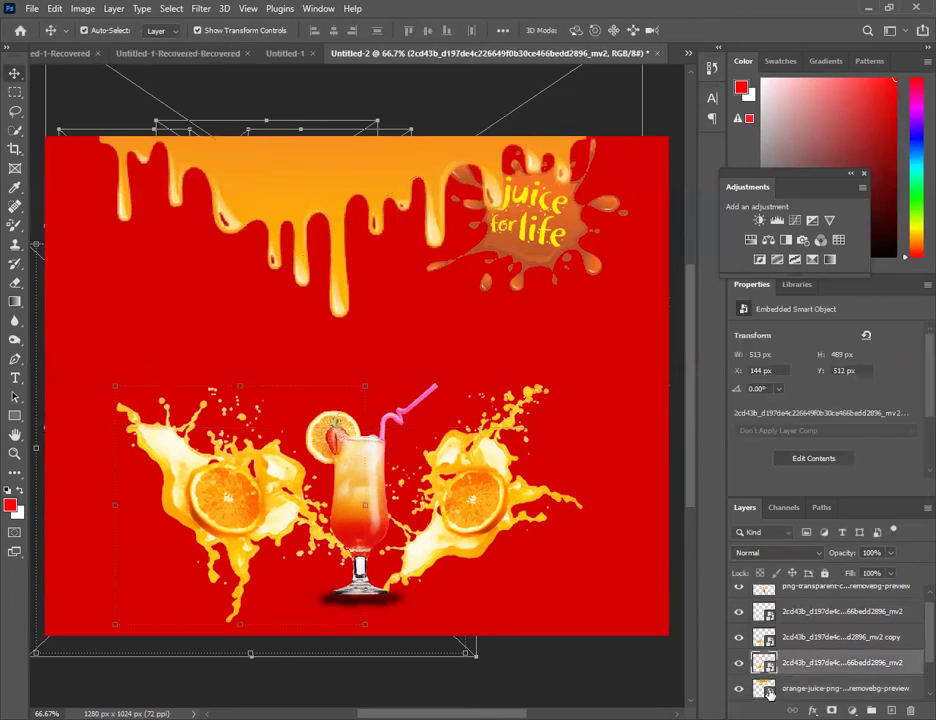
# Step: Find and select the 'juice for life' logo layer, undoing its previous move
pyautogui.click(778, 614)
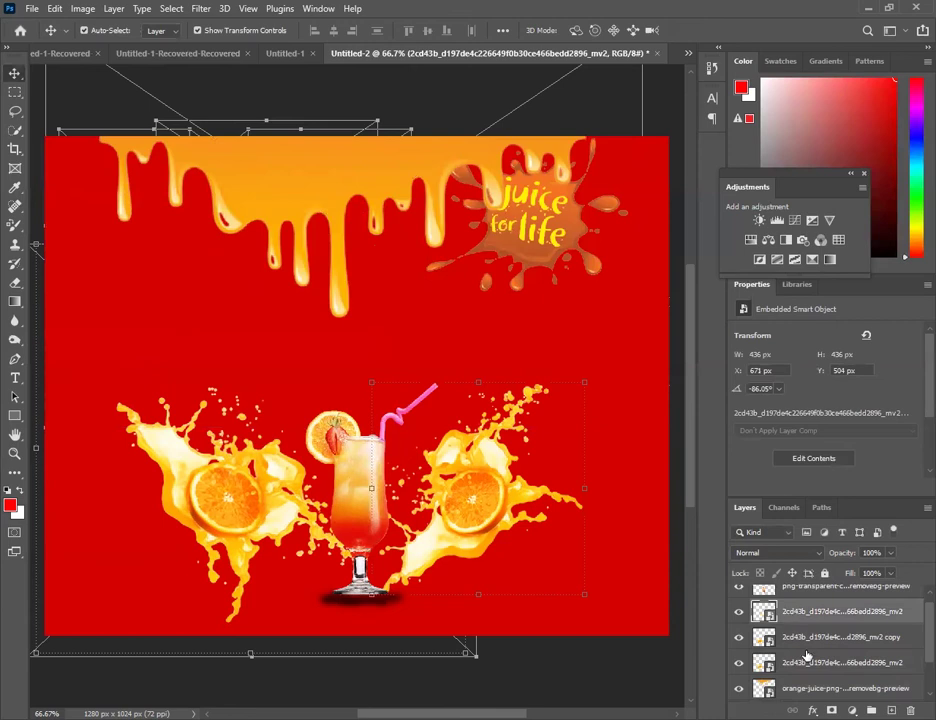
pyautogui.click(805, 643)
pyautogui.click(808, 598)
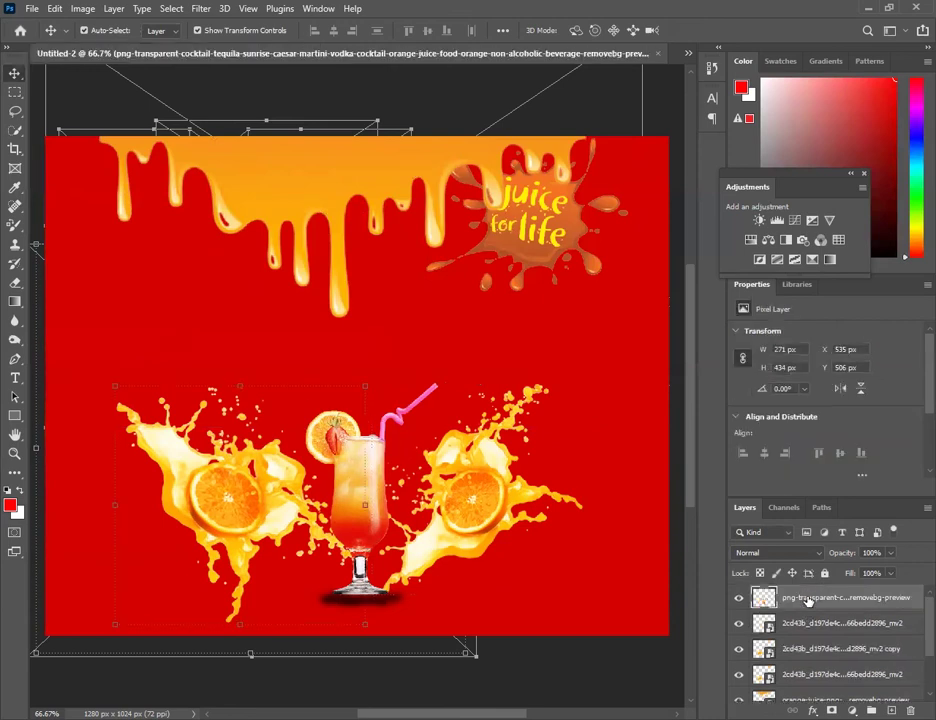
pyautogui.click(794, 680)
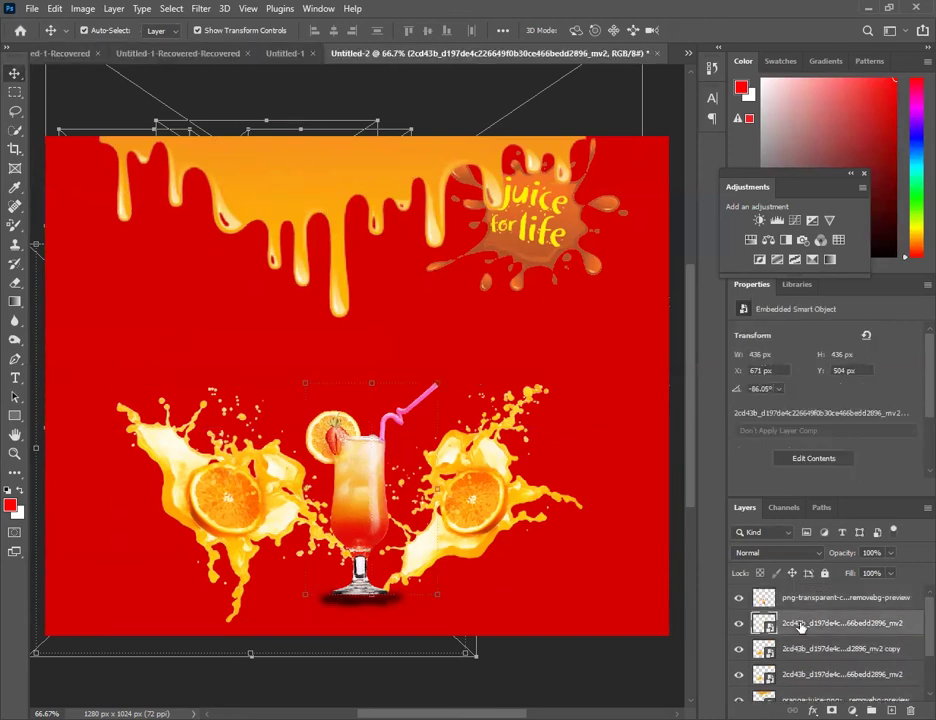
pyautogui.click(515, 225)
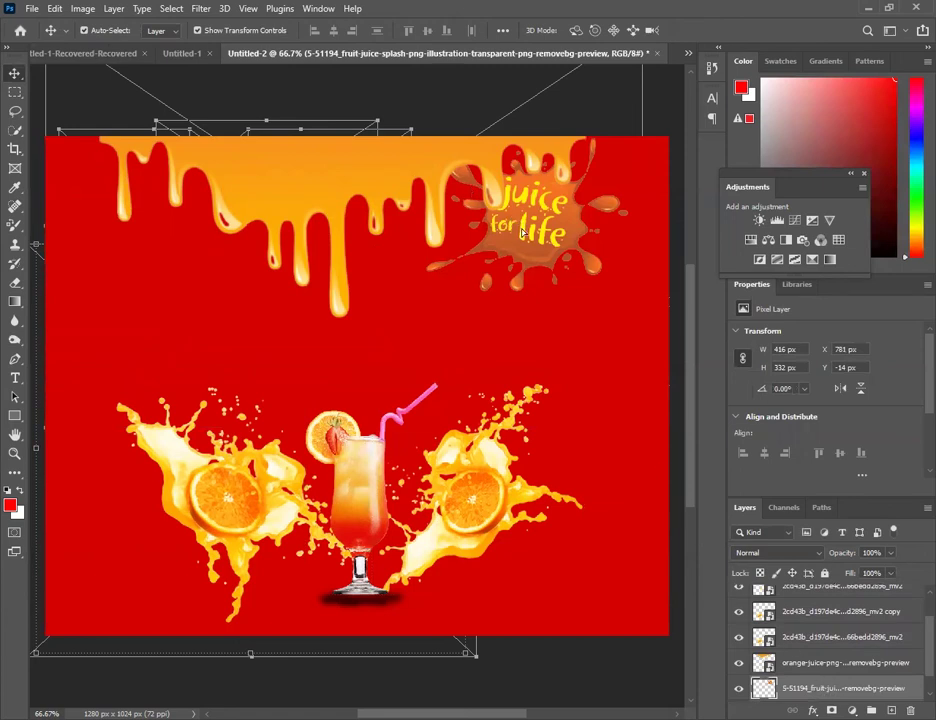
pyautogui.hotkey('ctrl', 'z')
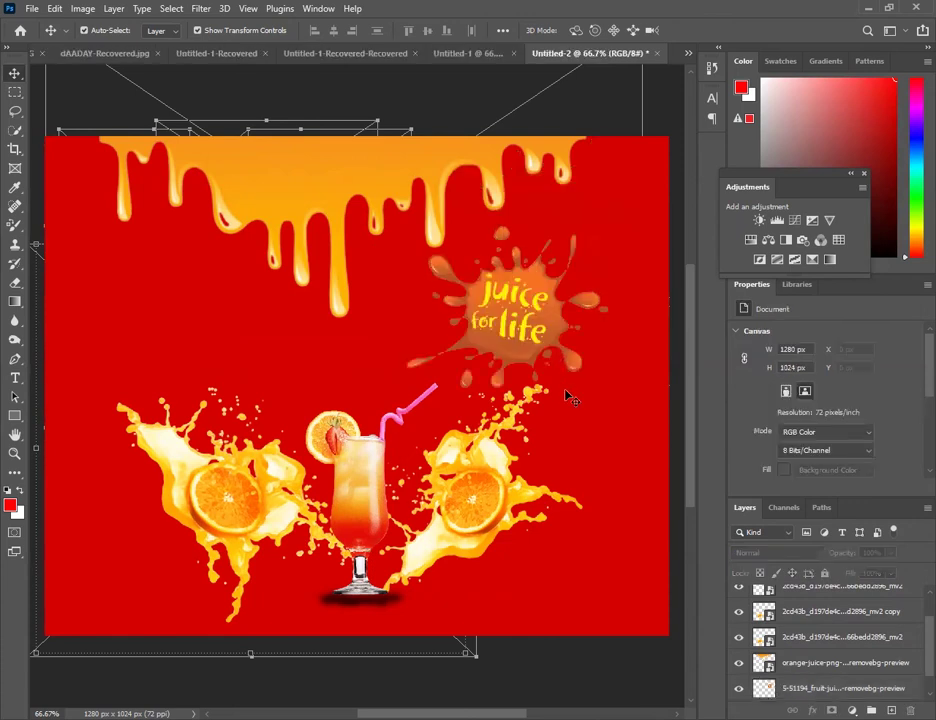
pyautogui.click(760, 688)
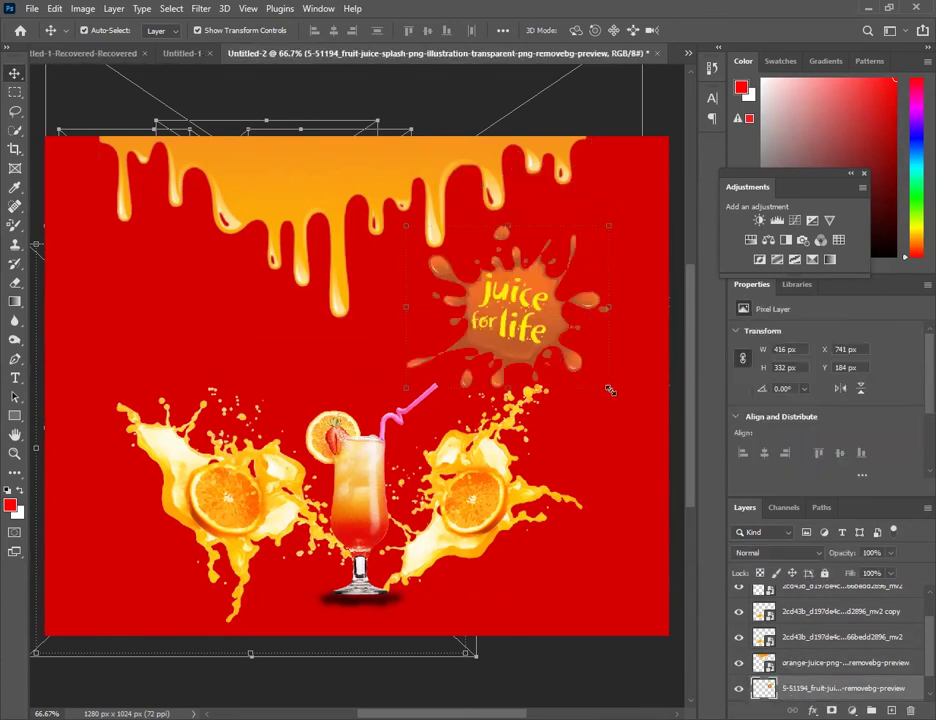
# Step: Place the logo in the top-left corner, bring it to front, then restack the cocktail glass layer
pyautogui.hotkey('ctrl', 't')
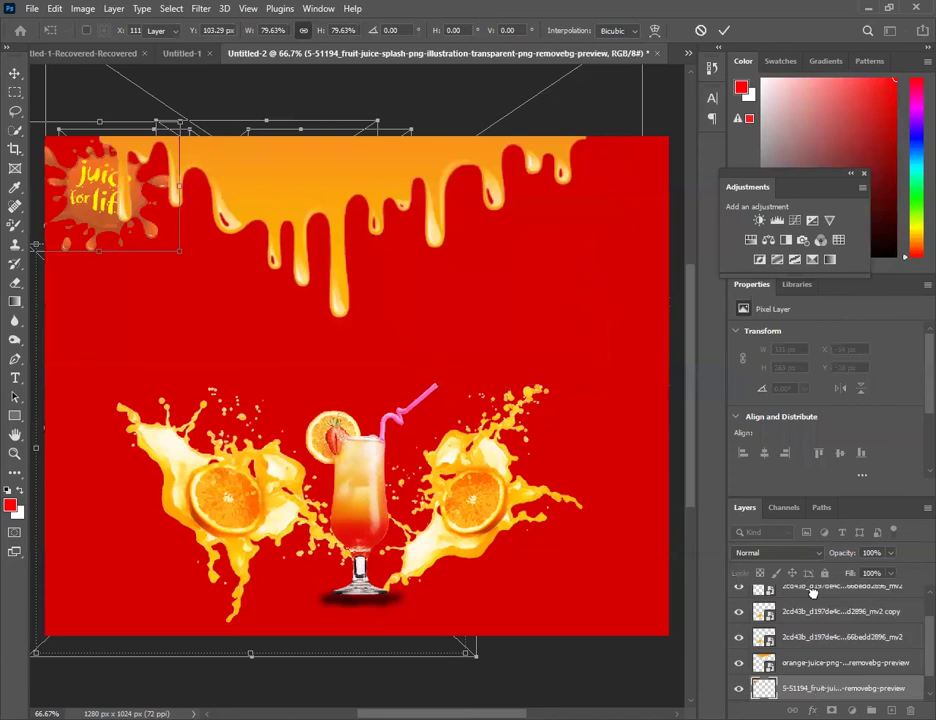
pyautogui.press('Return')
pyautogui.hotkey('ctrl', 'shift', ']')
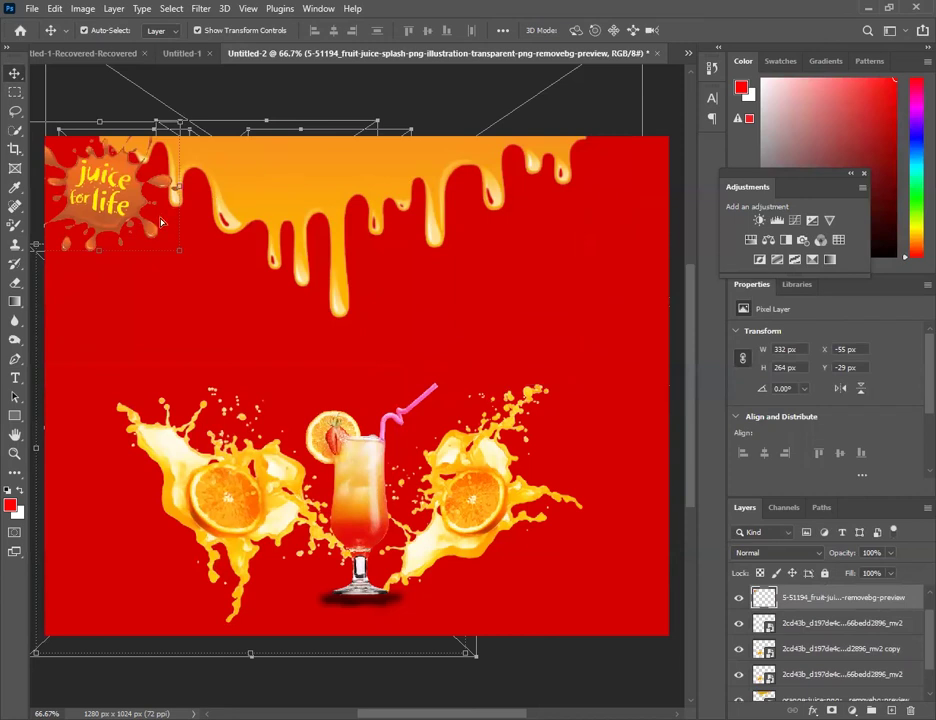
pyautogui.moveTo(150, 228); pyautogui.dragTo(157, 236)
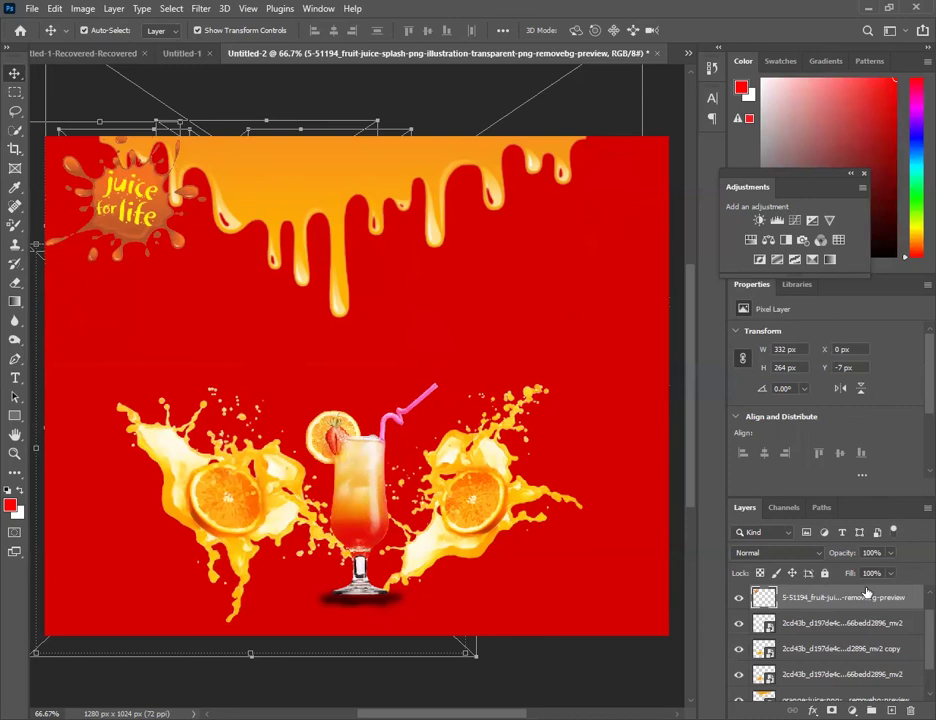
pyautogui.moveTo(830, 698); pyautogui.dragTo(846, 597)
# Step: Scale the 'juice for life' logo to about 65%, 217 × 173 px, snug in the top-left corner
pyautogui.click(128, 150)
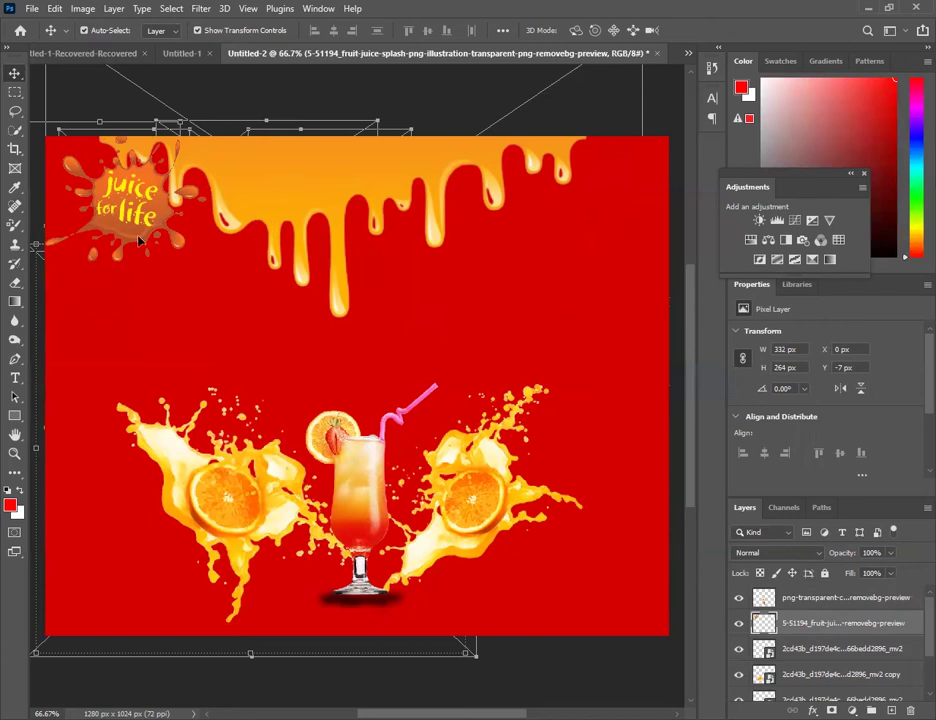
pyautogui.click(303, 297)
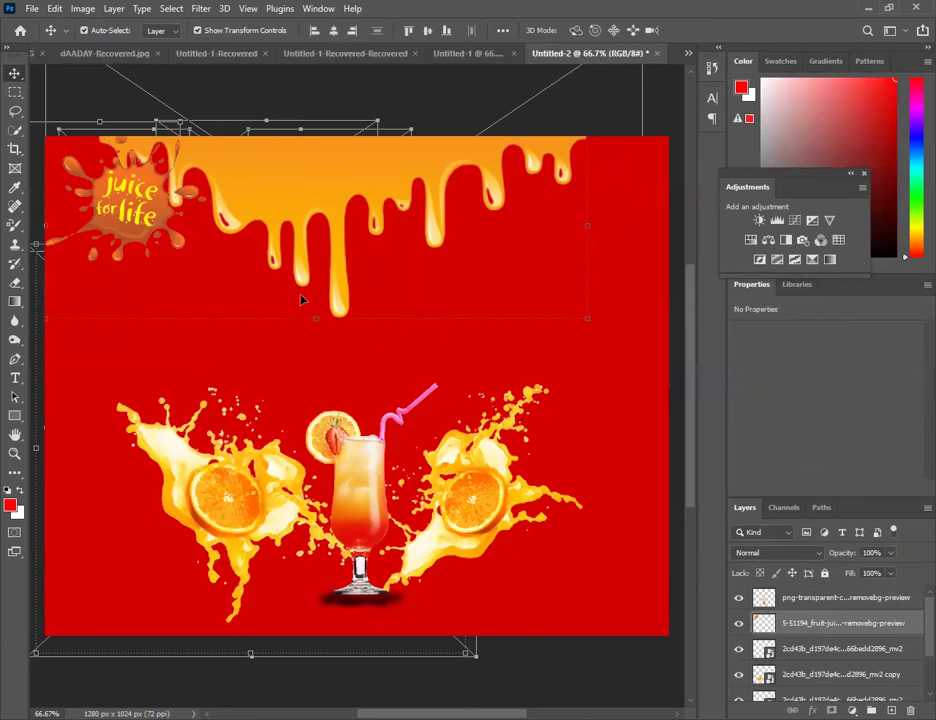
pyautogui.click(796, 628)
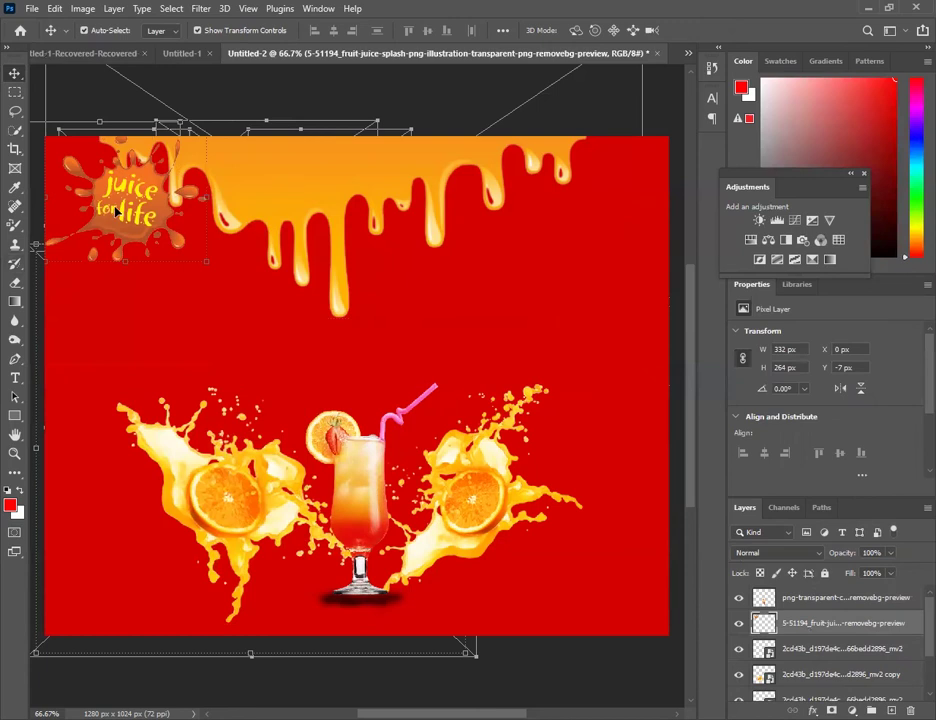
pyautogui.hotkey('ctrl', 't')
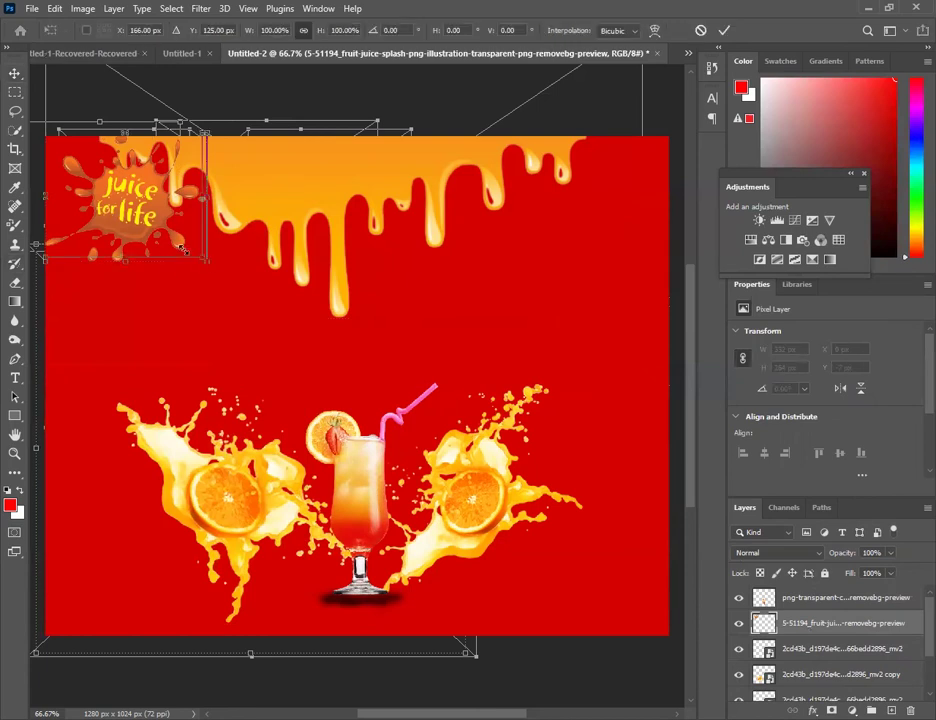
pyautogui.moveTo(205, 258); pyautogui.dragTo(165, 230)
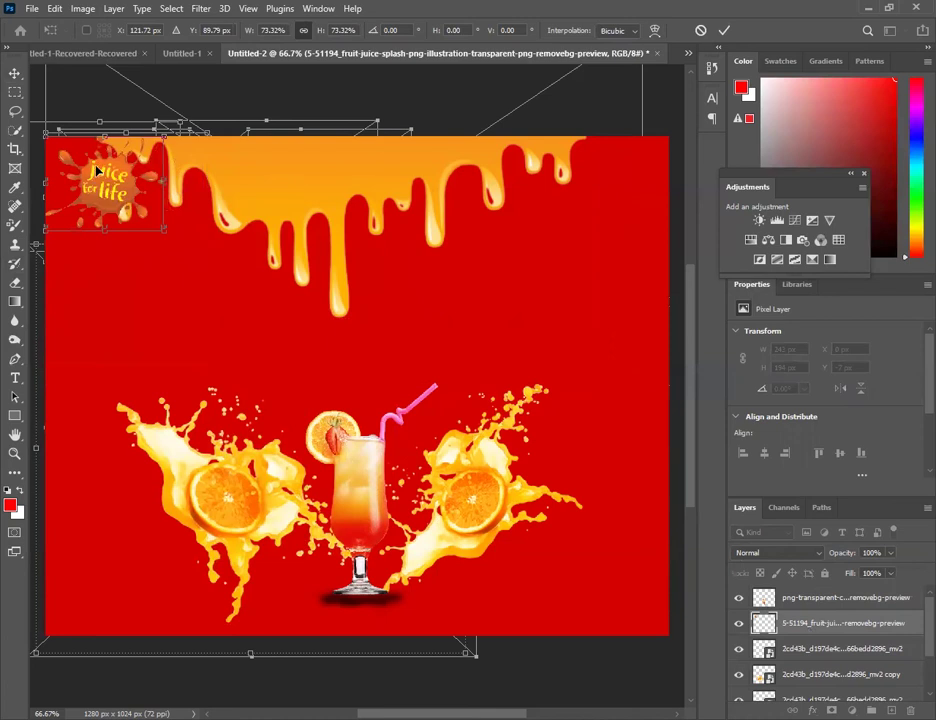
pyautogui.moveTo(116, 166); pyautogui.dragTo(105, 166)
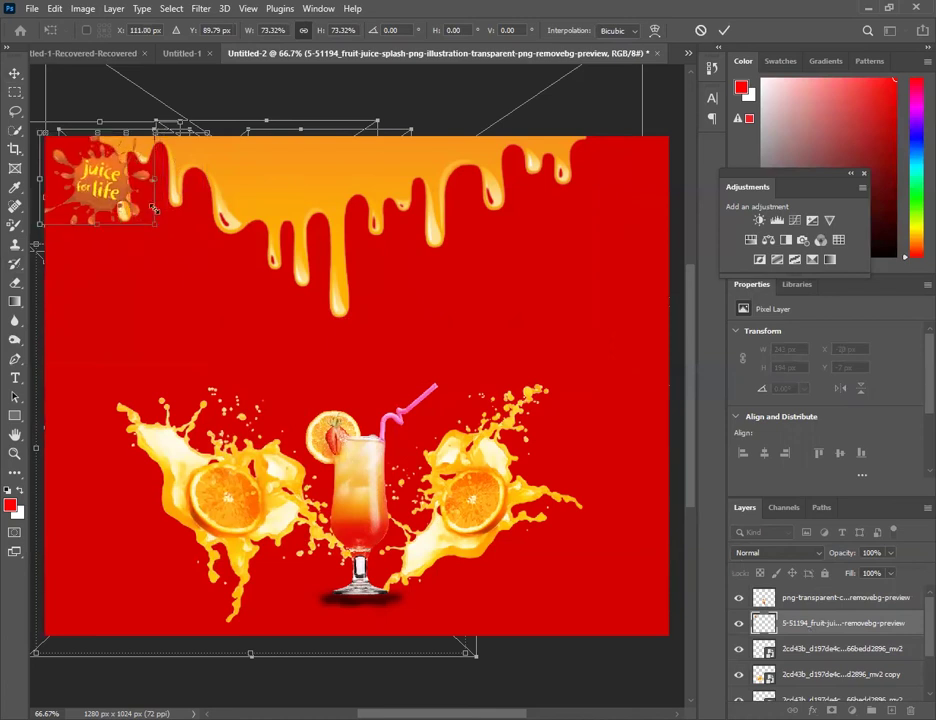
pyautogui.moveTo(153, 208); pyautogui.dragTo(143, 203)
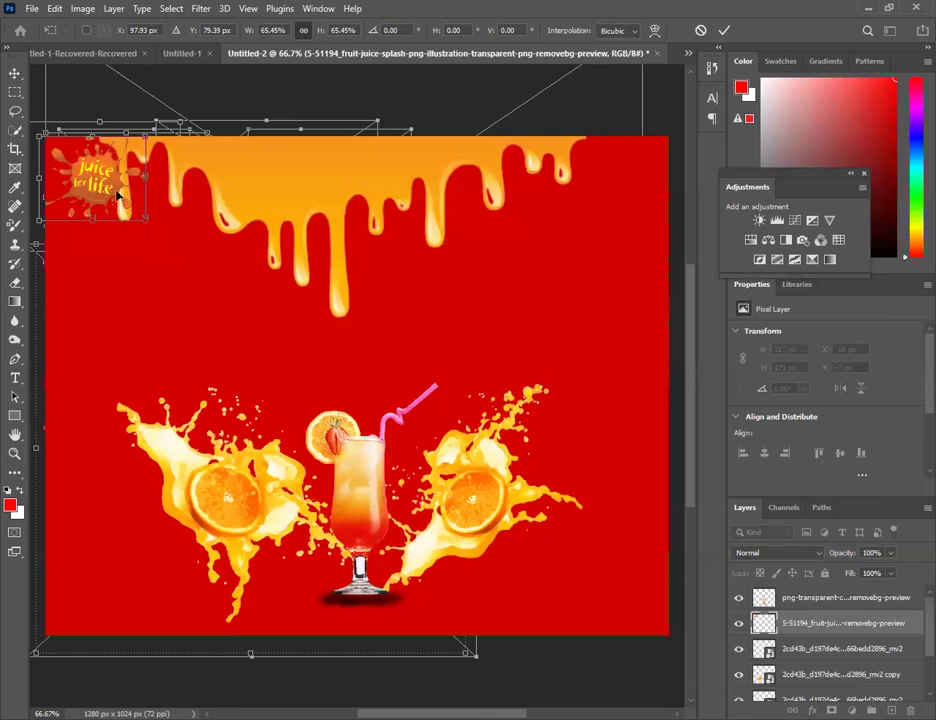
pyautogui.moveTo(118, 195); pyautogui.dragTo(111, 195)
pyautogui.press('Return')
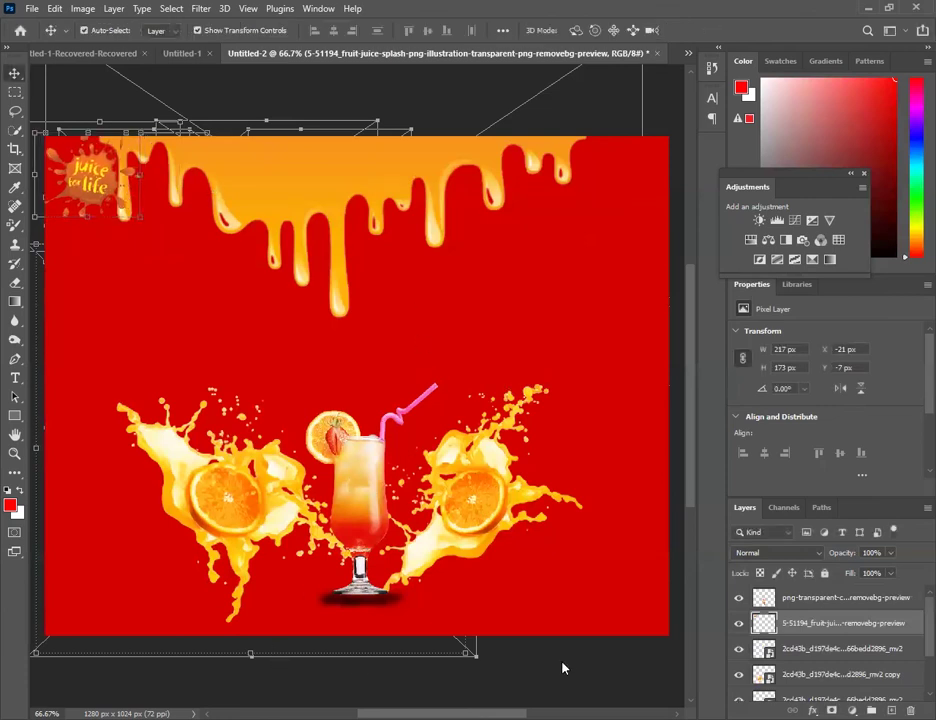
pyautogui.click(680, 605)
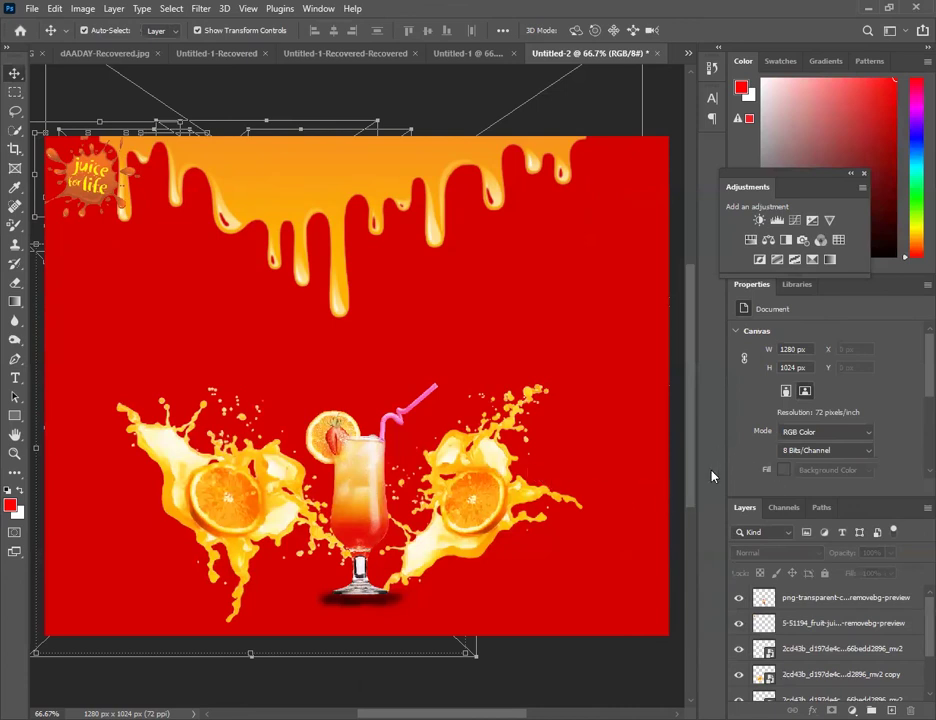
# Step: Shift the orange drip layer right and down to X 170, Y -11 px
pyautogui.click(783, 647)
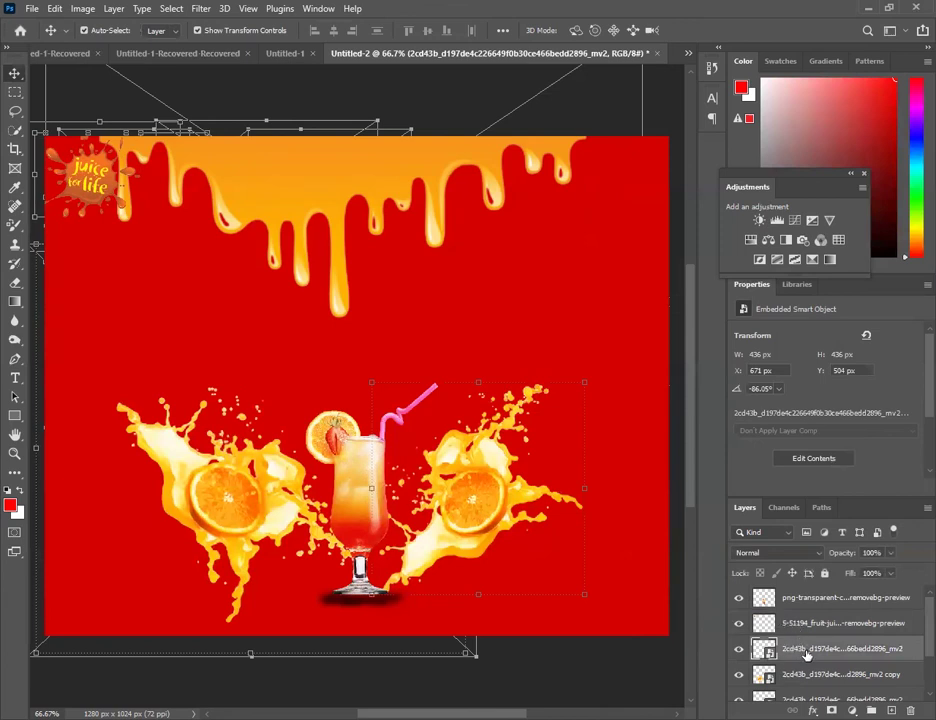
pyautogui.click(822, 665)
pyautogui.scroll(-2, 822, 662)
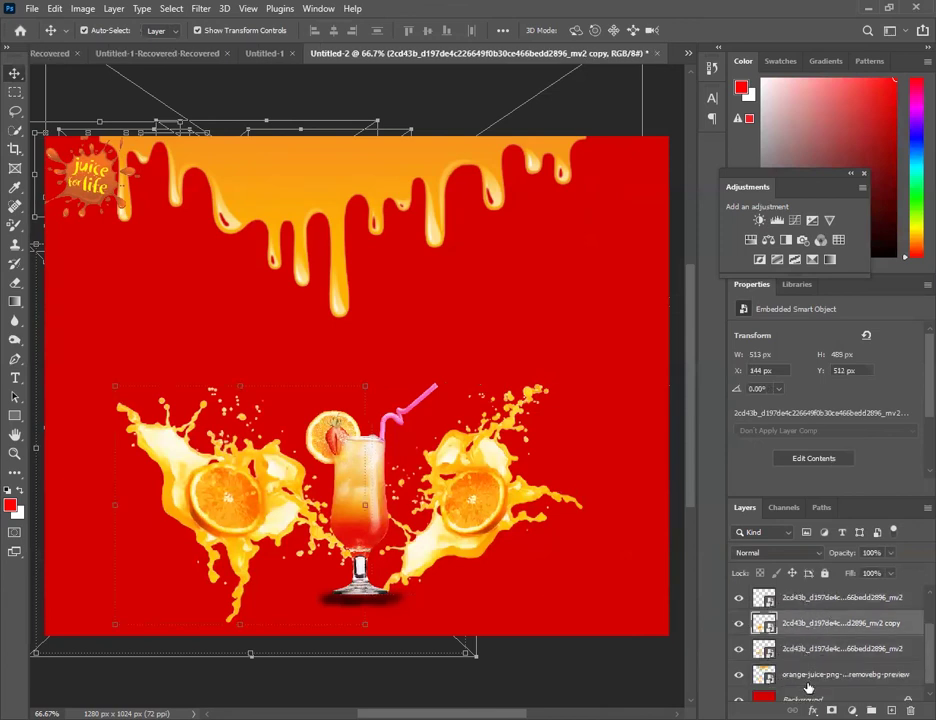
pyautogui.click(833, 678)
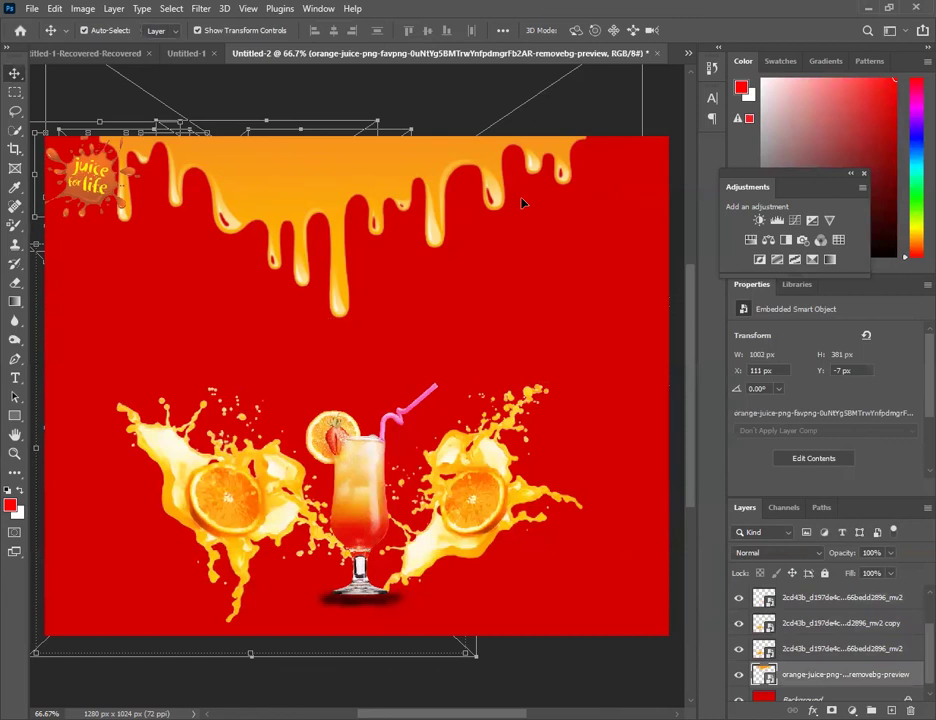
pyautogui.hotkey('ctrl', 't')
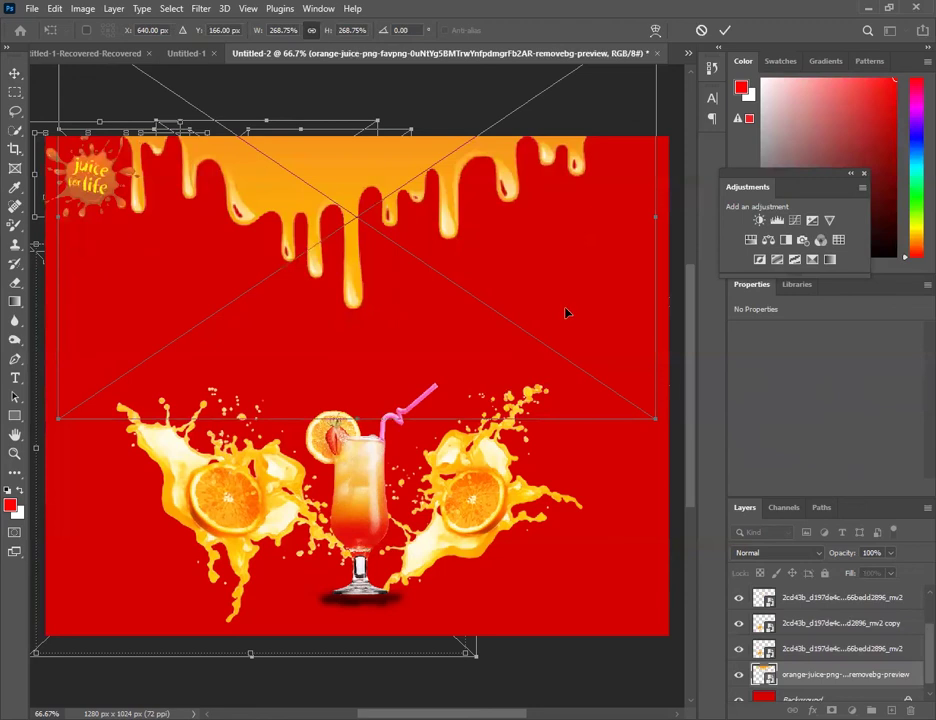
pyautogui.moveTo(565, 313); pyautogui.dragTo(565, 316)
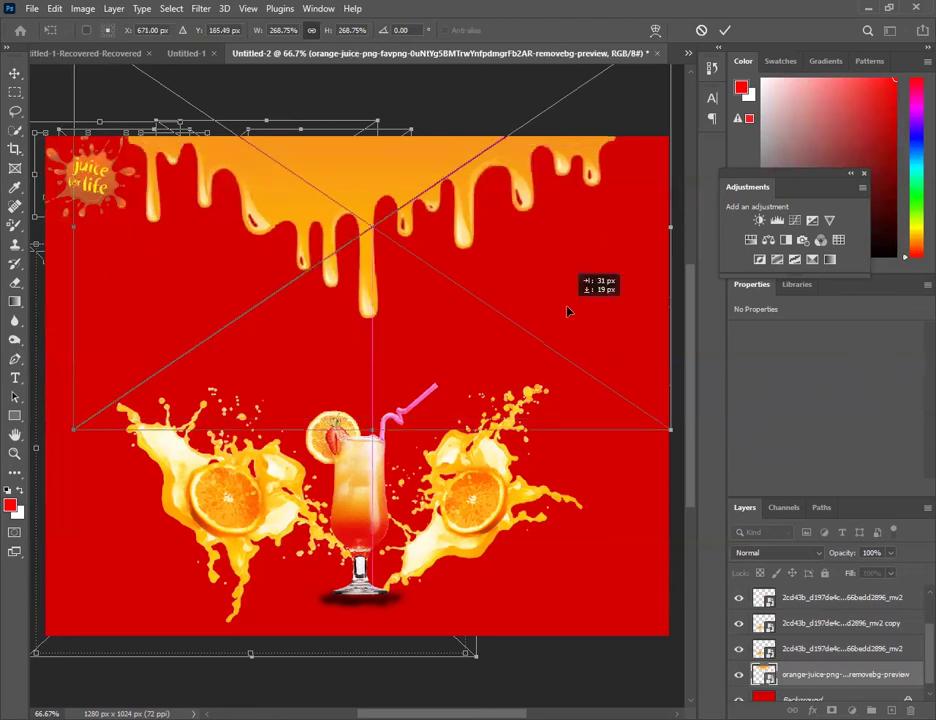
pyautogui.press('Return')
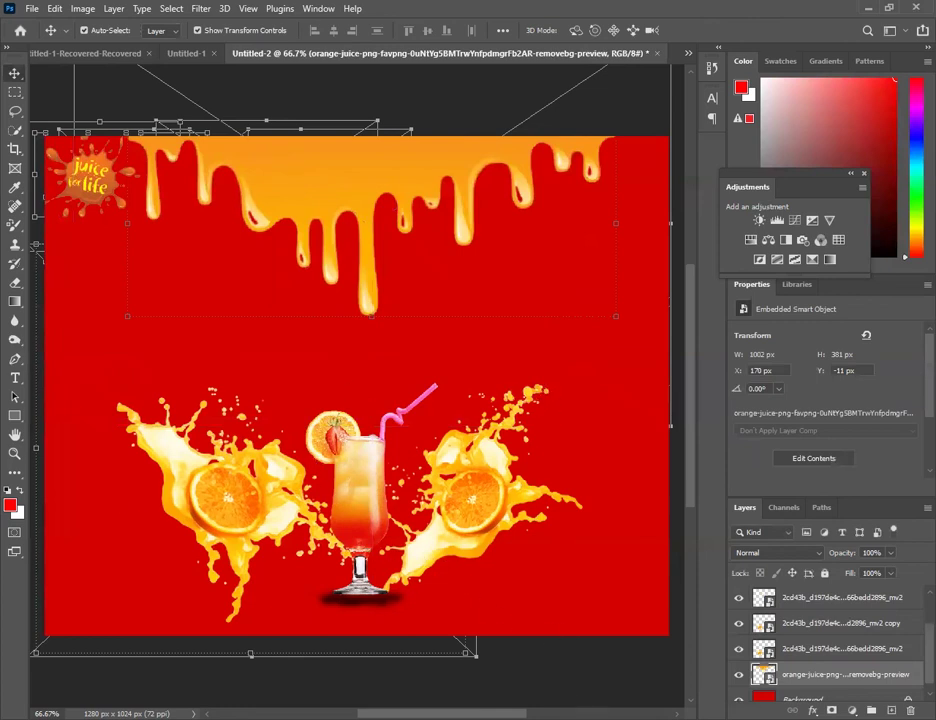
pyautogui.click(619, 639)
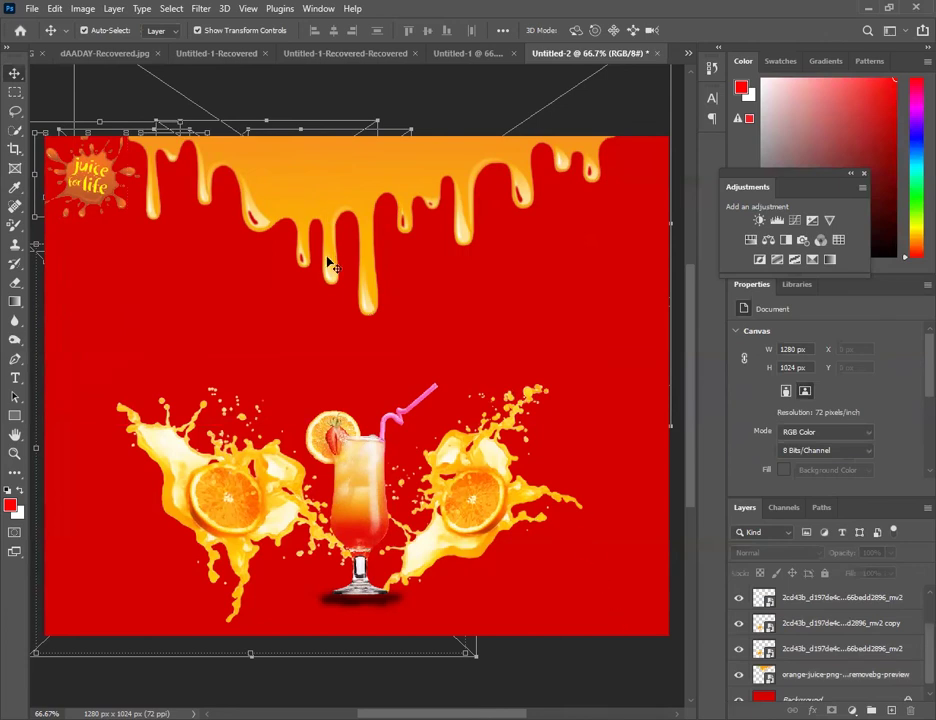